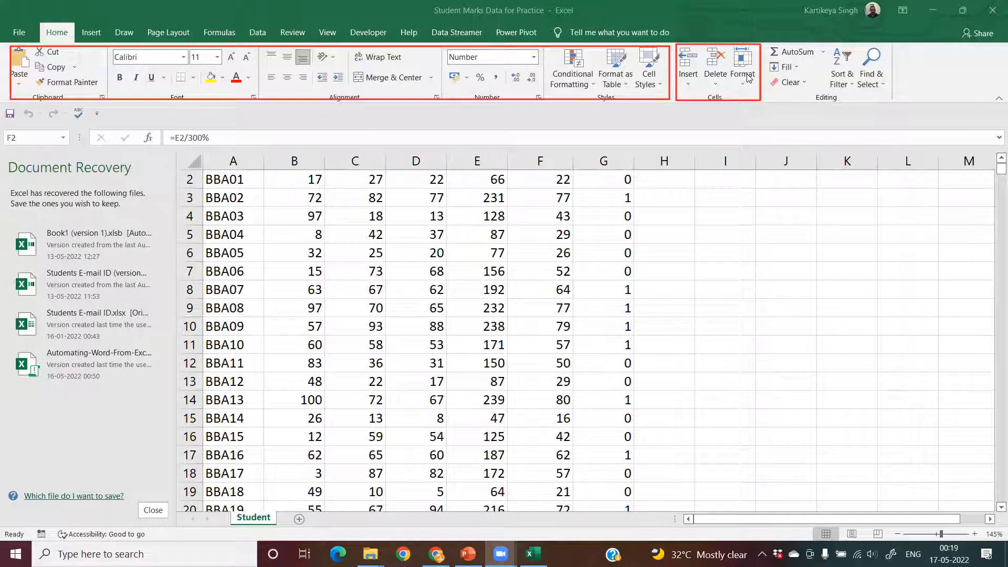
pyautogui.click(686, 66)
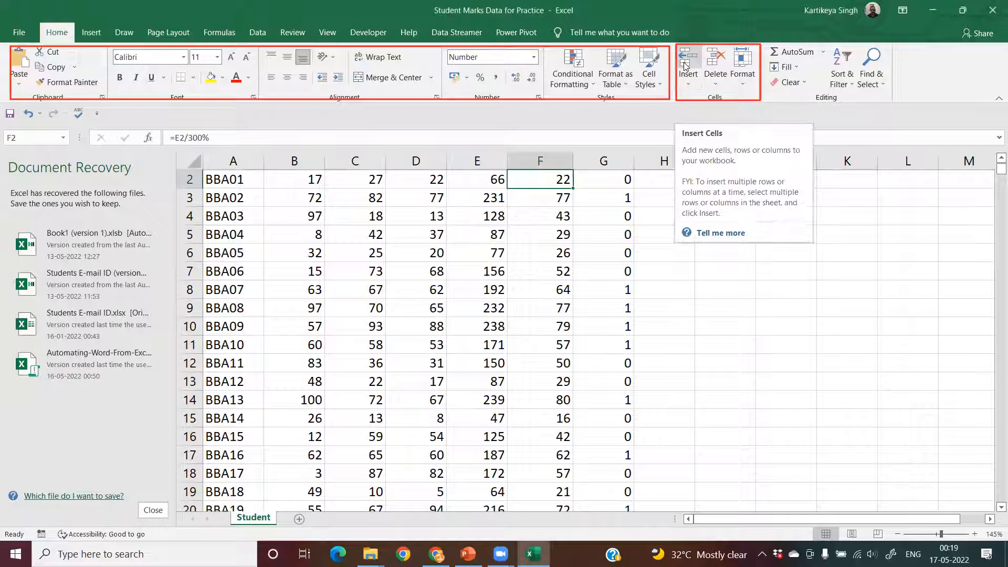
pyautogui.click(668, 269)
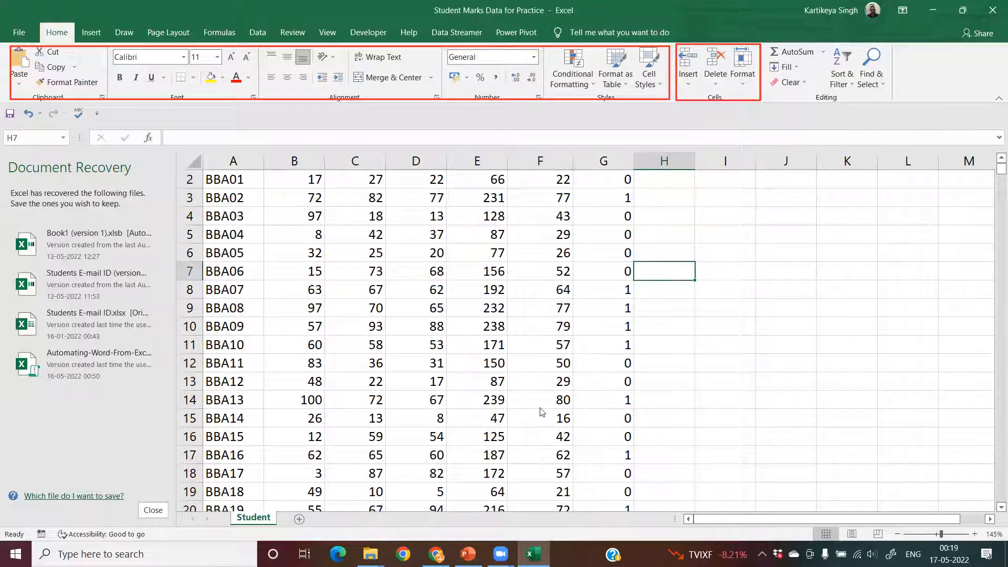
pyautogui.scroll(1, 542, 412)
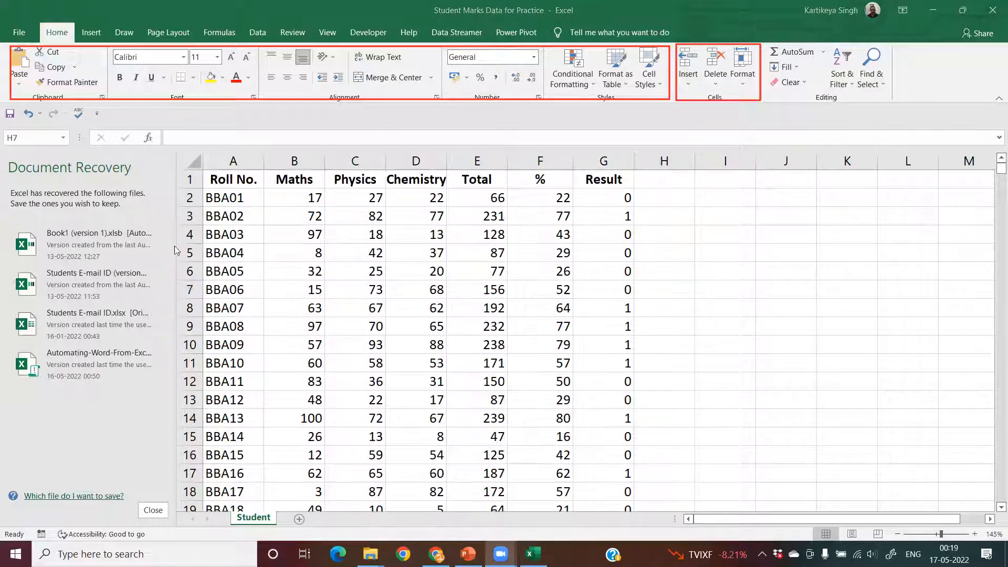
pyautogui.click(255, 198)
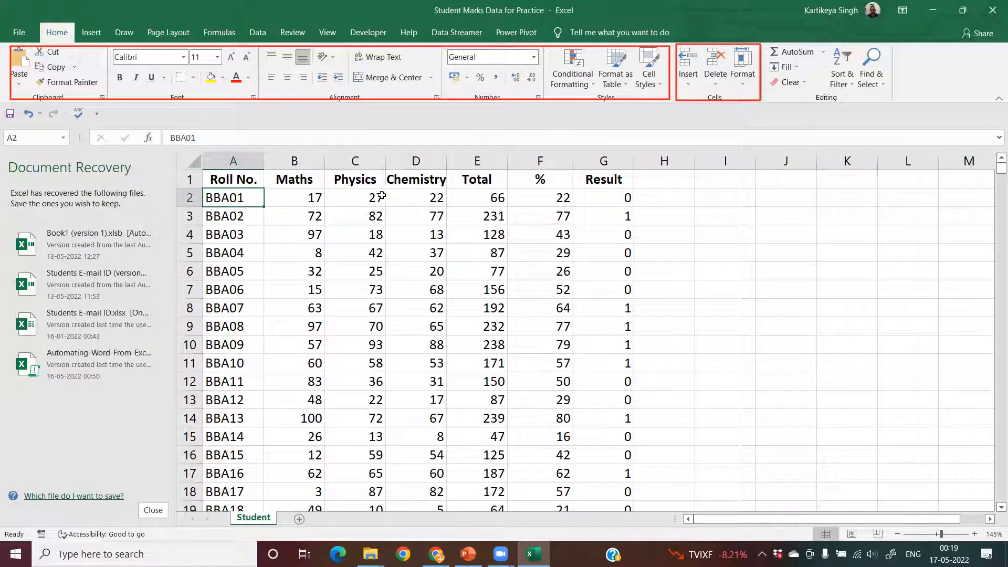
pyautogui.click(300, 155)
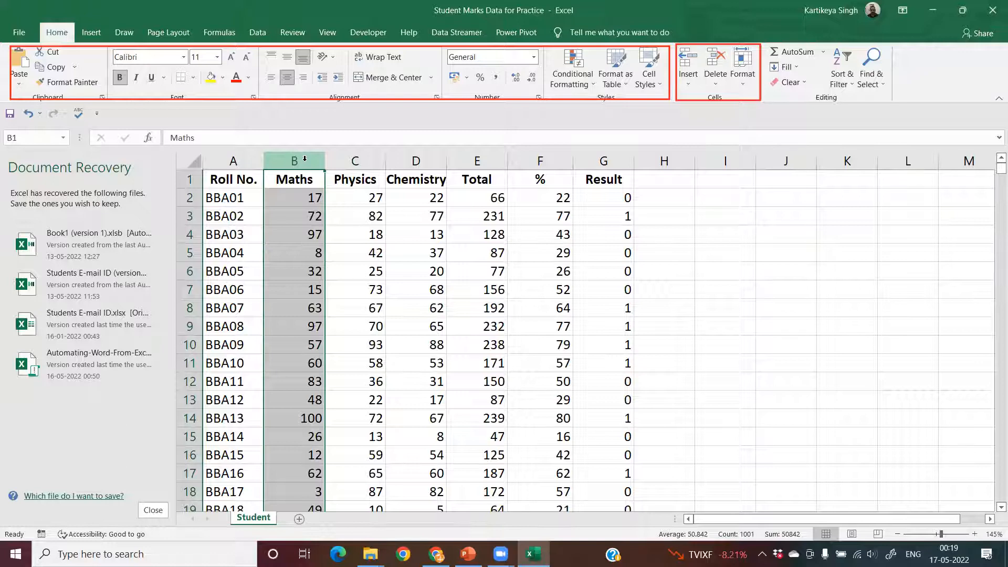
# - Insert a blank row above the BBA01 row and undo the insertion
pyautogui.click(190, 198)
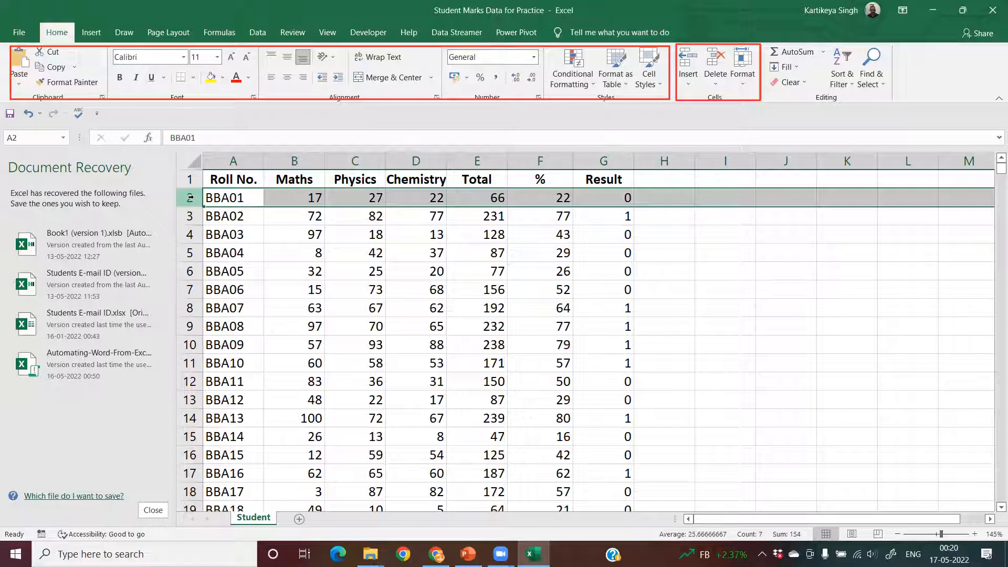
pyautogui.click(690, 83)
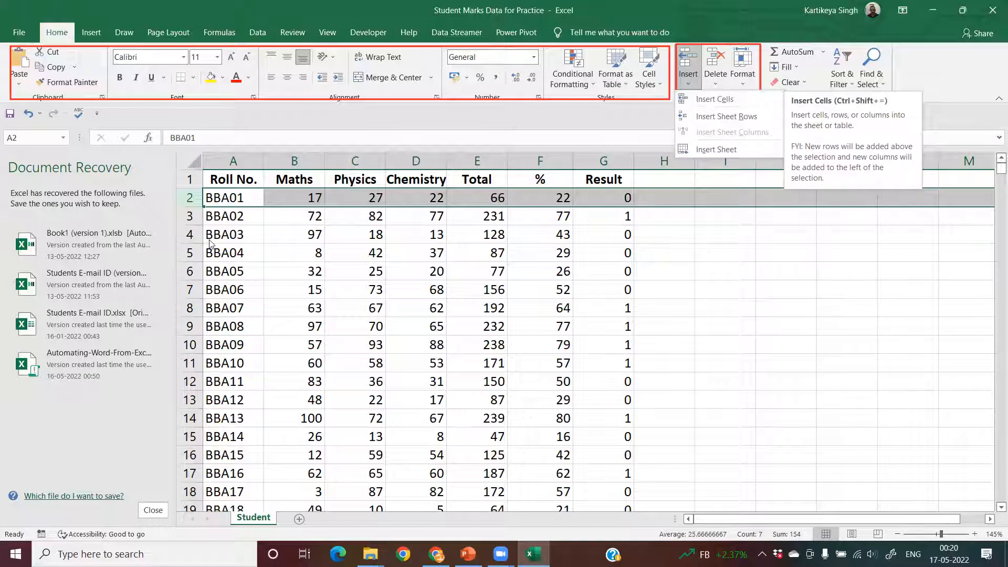
pyautogui.click(187, 197)
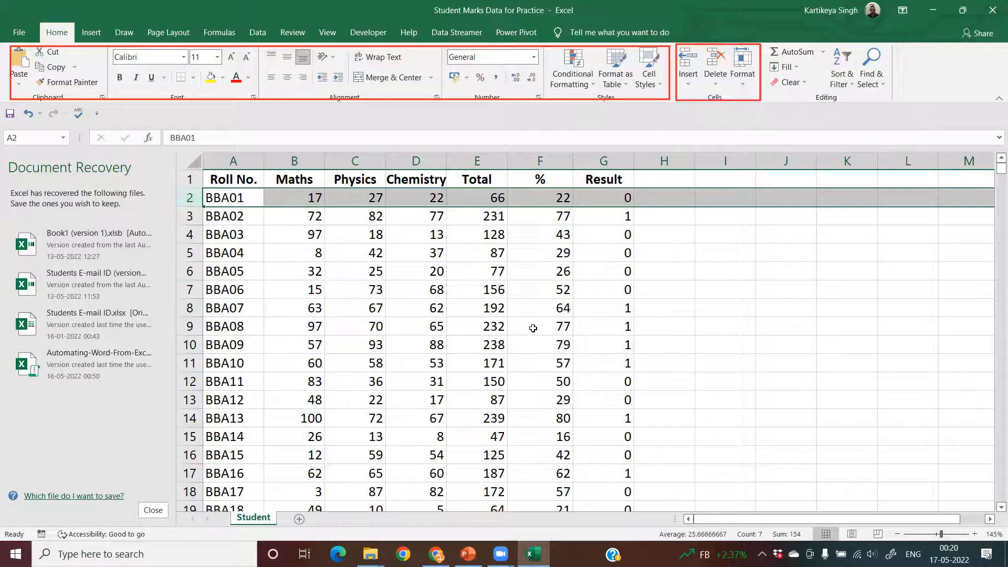
pyautogui.hotkey('ctrl', 'shift', '=')
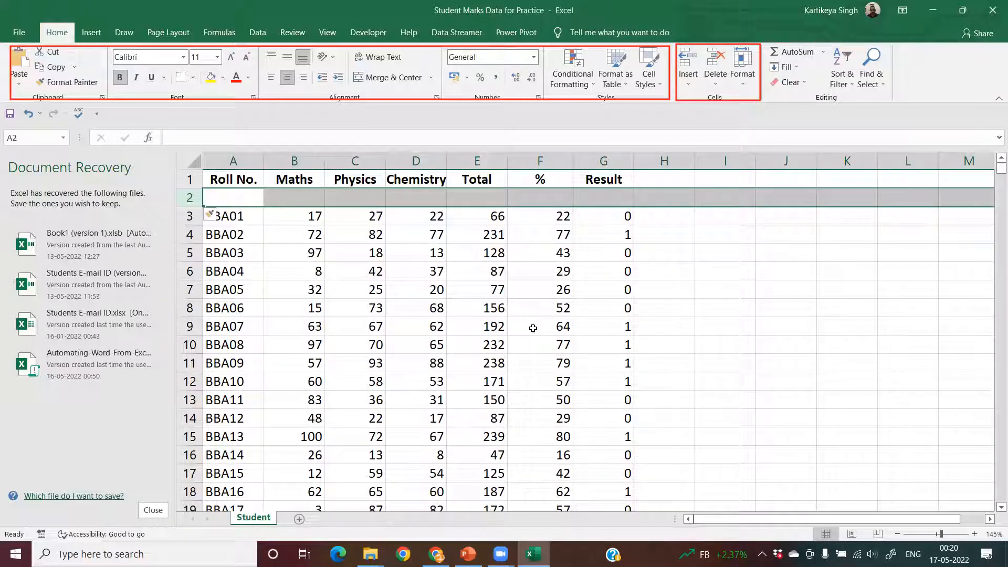
pyautogui.hotkey('ctrl', 'z')
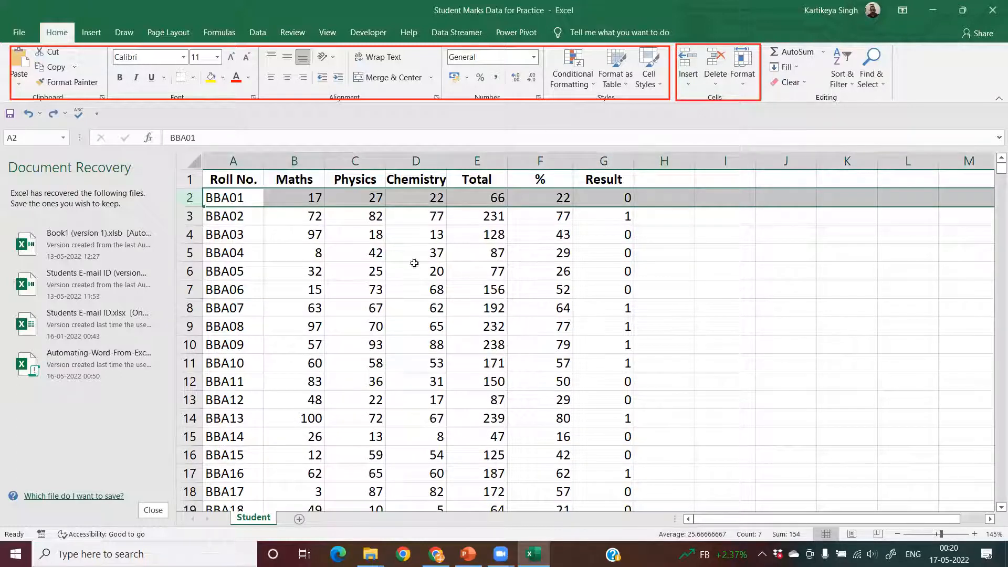
# - Insert a blank column before the Maths column and undo the insertion
pyautogui.click(307, 163)
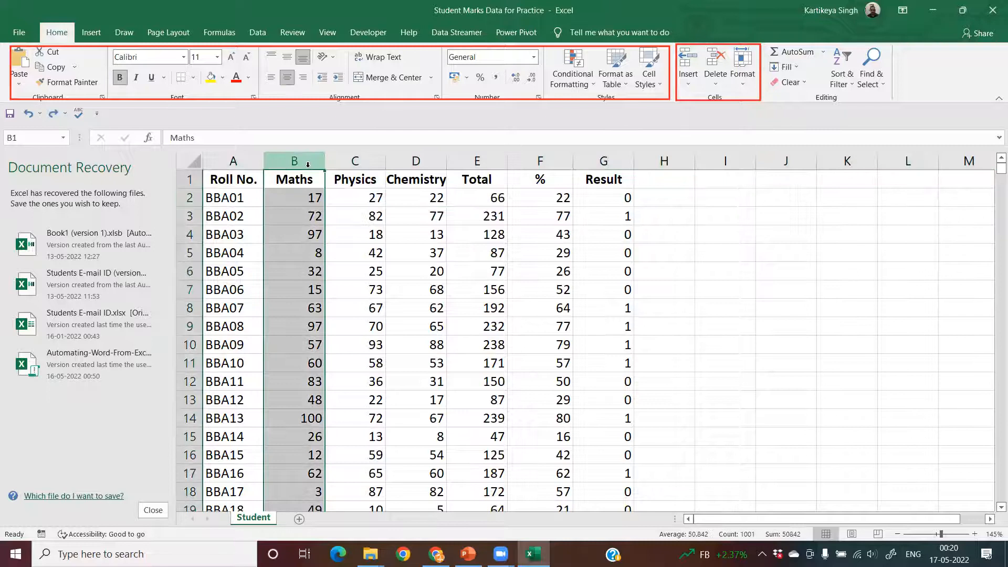
pyautogui.hotkey('ctrl', 'shift', '+')
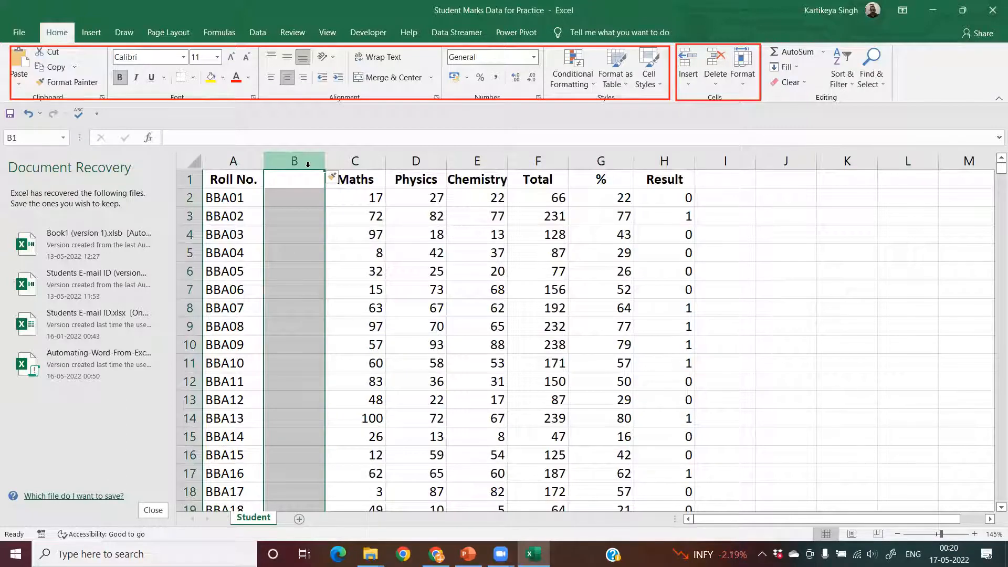
pyautogui.hotkey('ctrl', 'z')
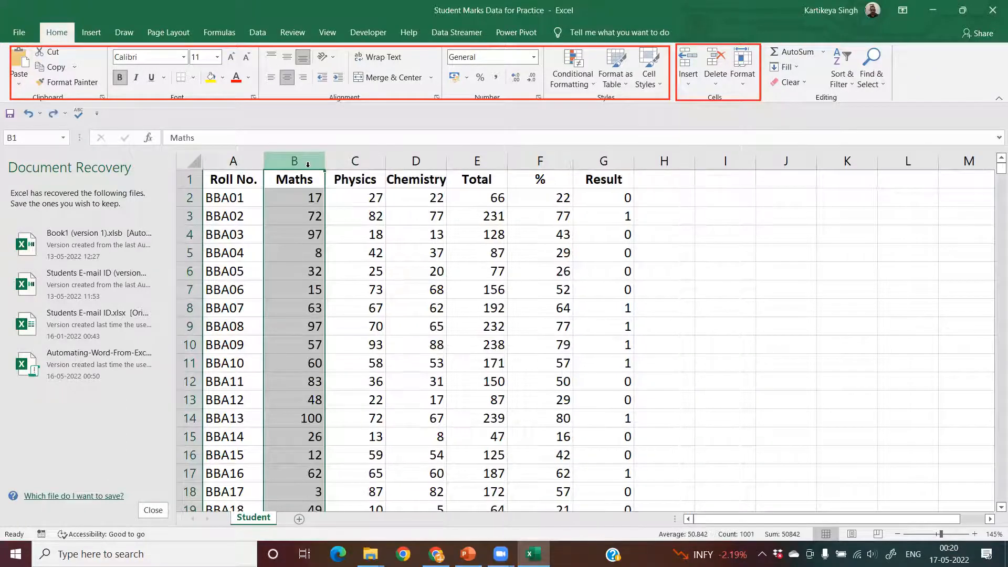
# - Insert a blank row above the BBA01 row with the Insert Cells command twice, undoing each insertion
pyautogui.click(189, 198)
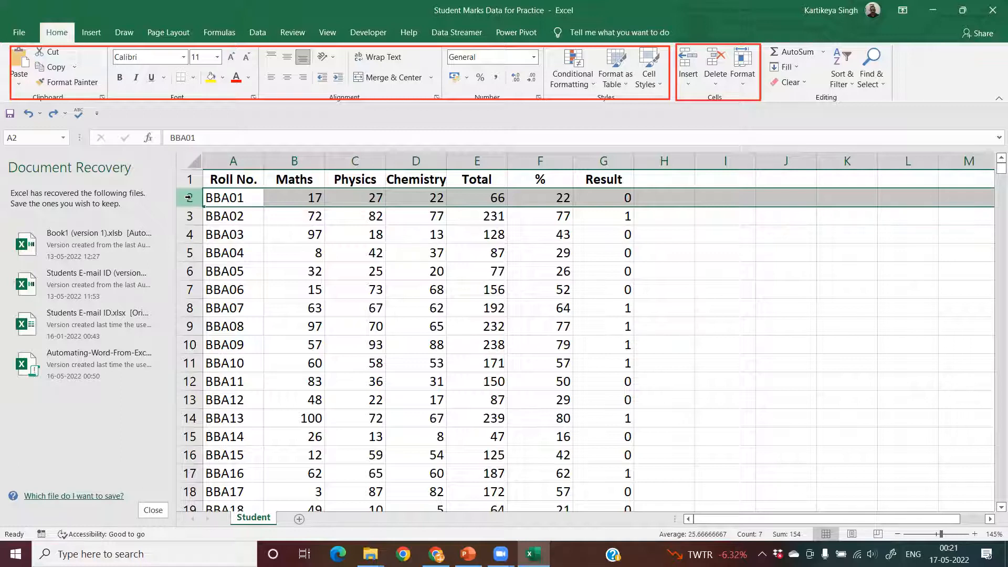
pyautogui.click(688, 86)
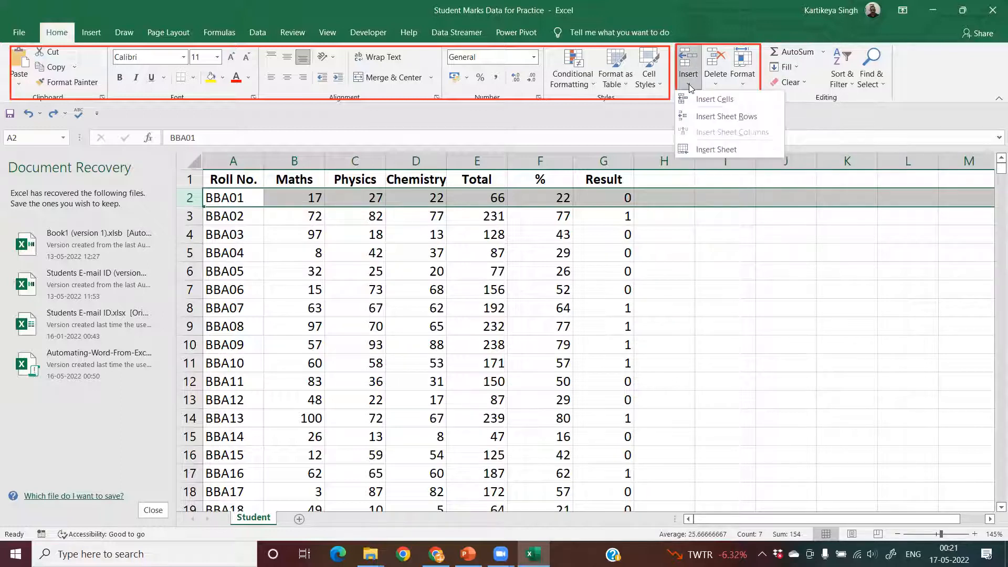
pyautogui.click(704, 105)
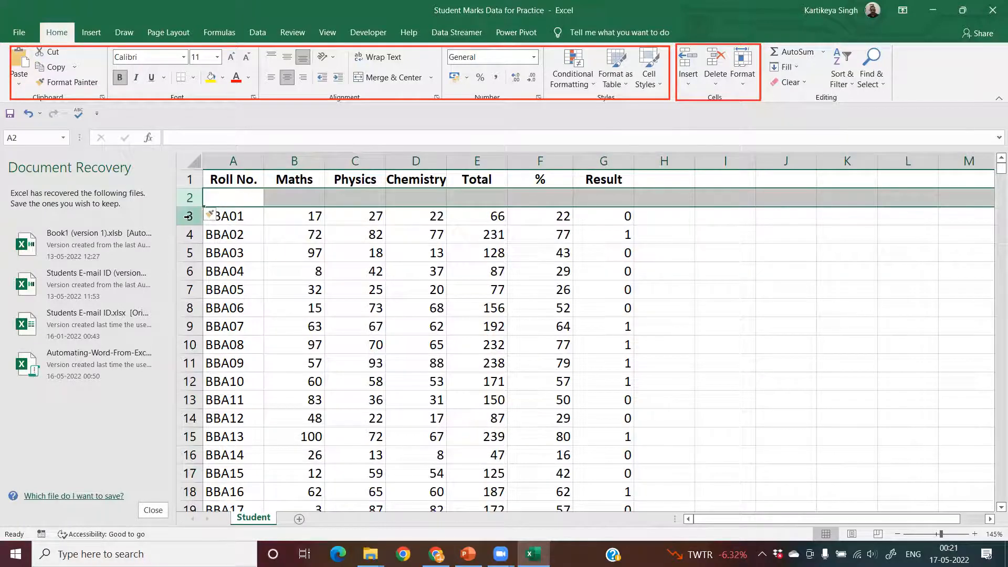
pyautogui.hotkey('ctrl', 'z')
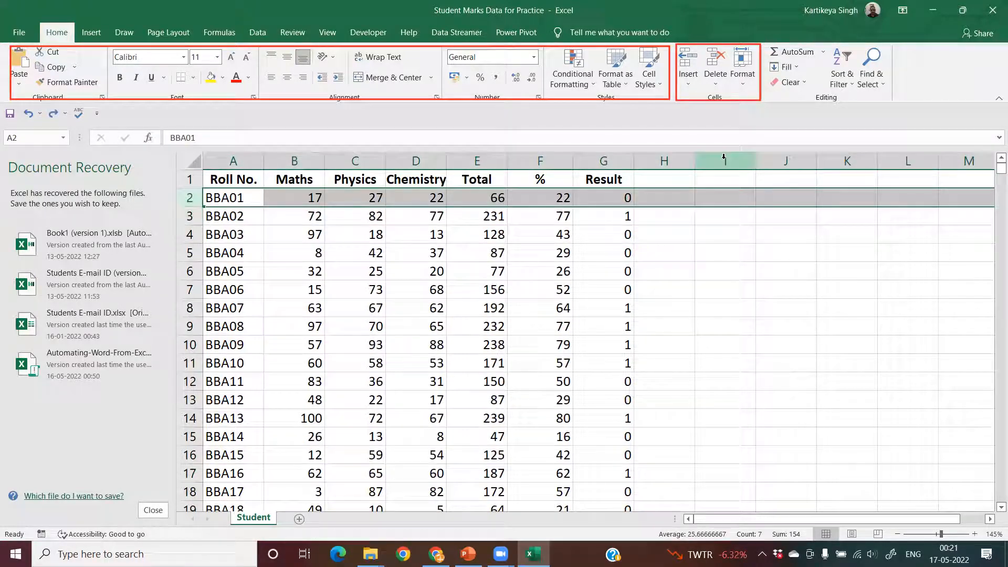
pyautogui.click(685, 78)
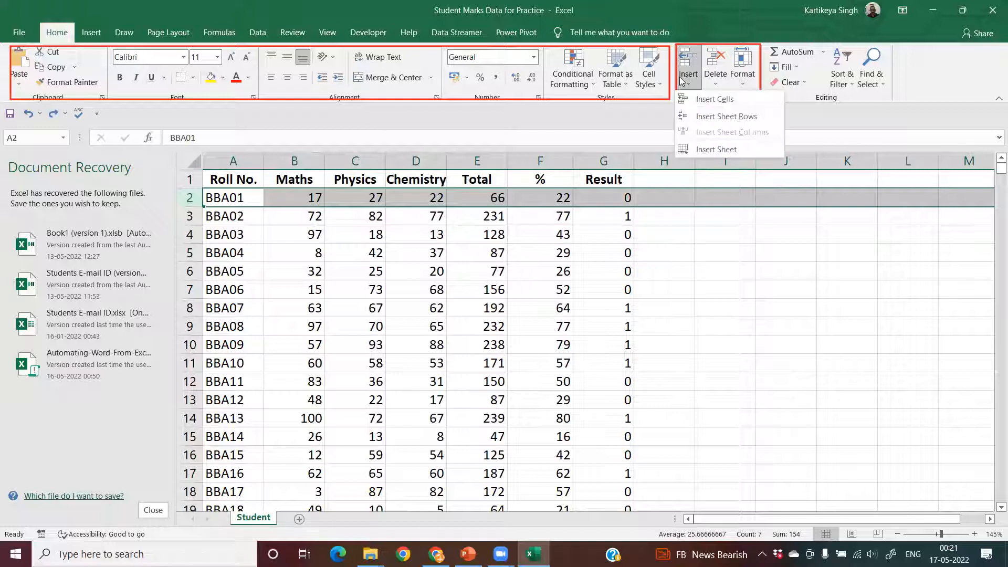
pyautogui.click(700, 100)
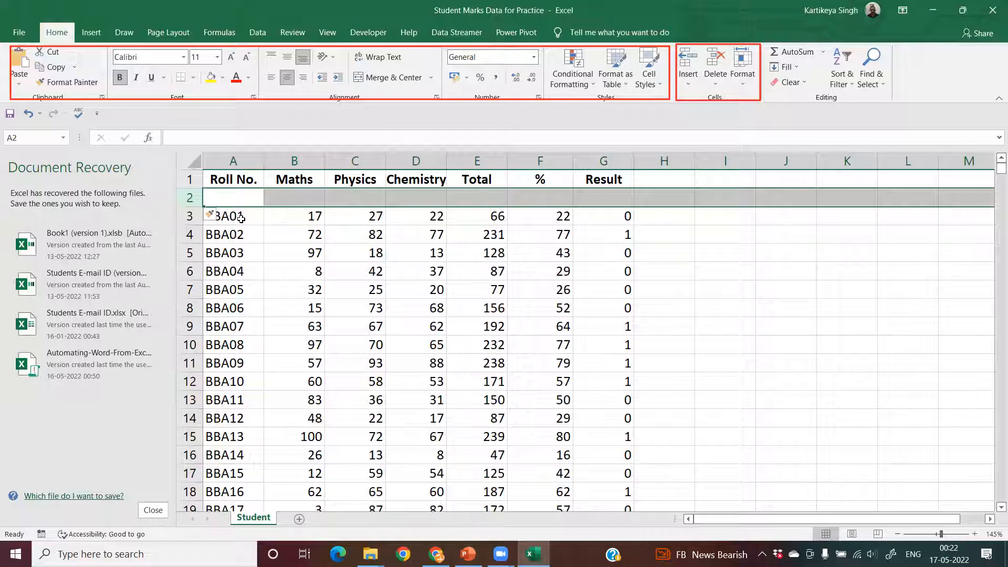
pyautogui.hotkey('ctrl', 'z')
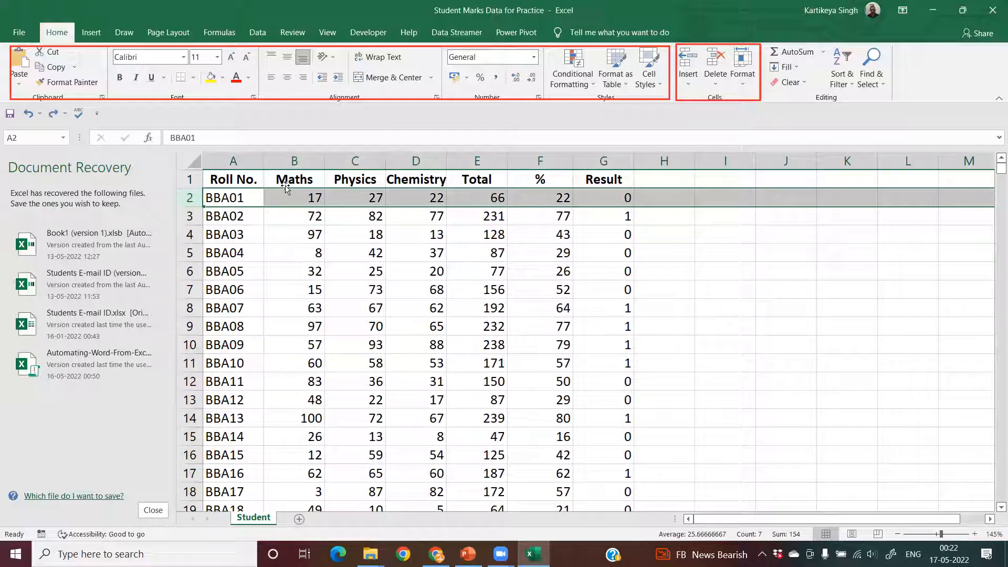
# - Insert an empty column between Roll No. and Maths using the Insert command, and undo it
pyautogui.click(307, 160)
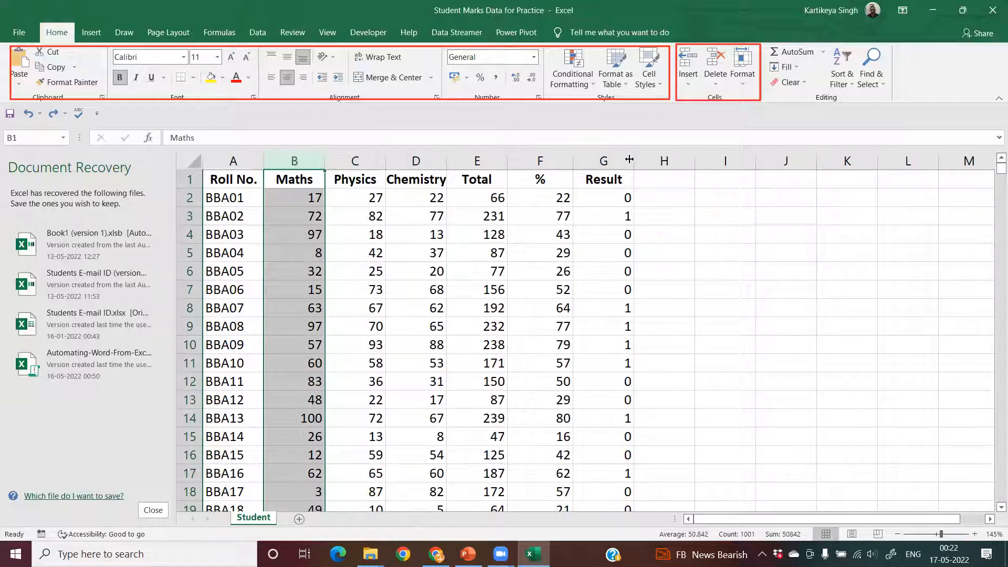
pyautogui.click(688, 62)
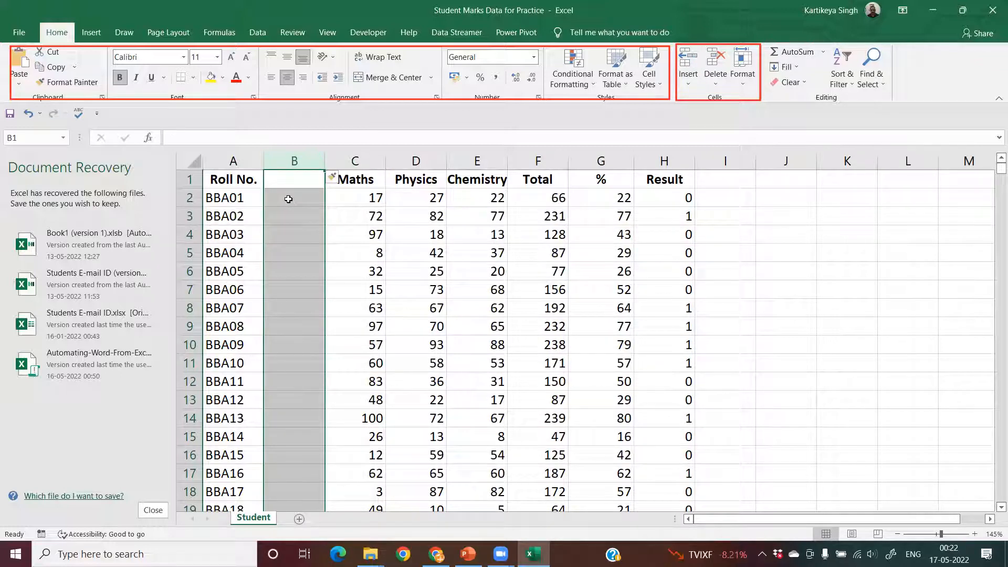
pyautogui.hotkey('ctrl', 'z')
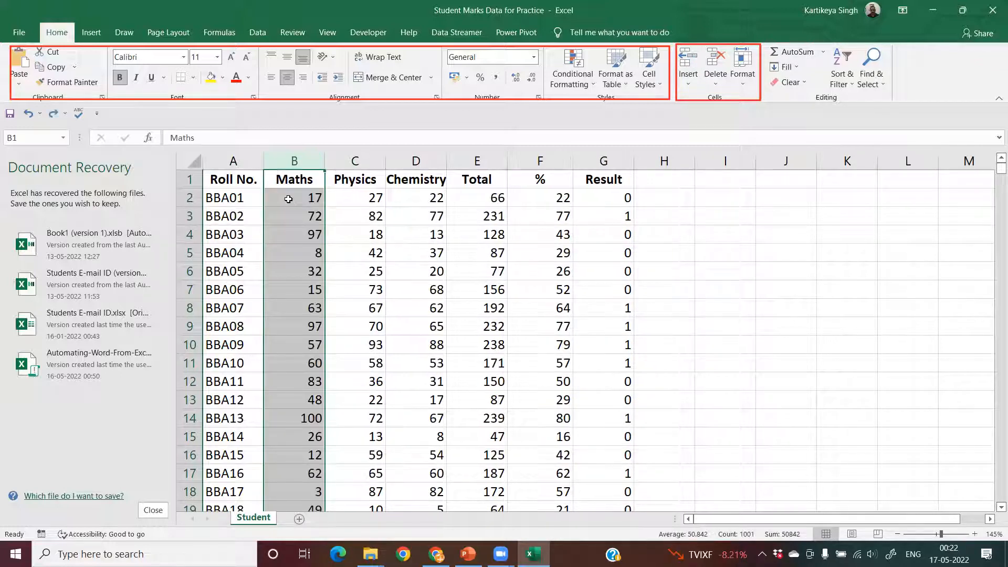
# - Insert a sheet column before the Maths column and look at its formatting options without changing them
pyautogui.click(688, 86)
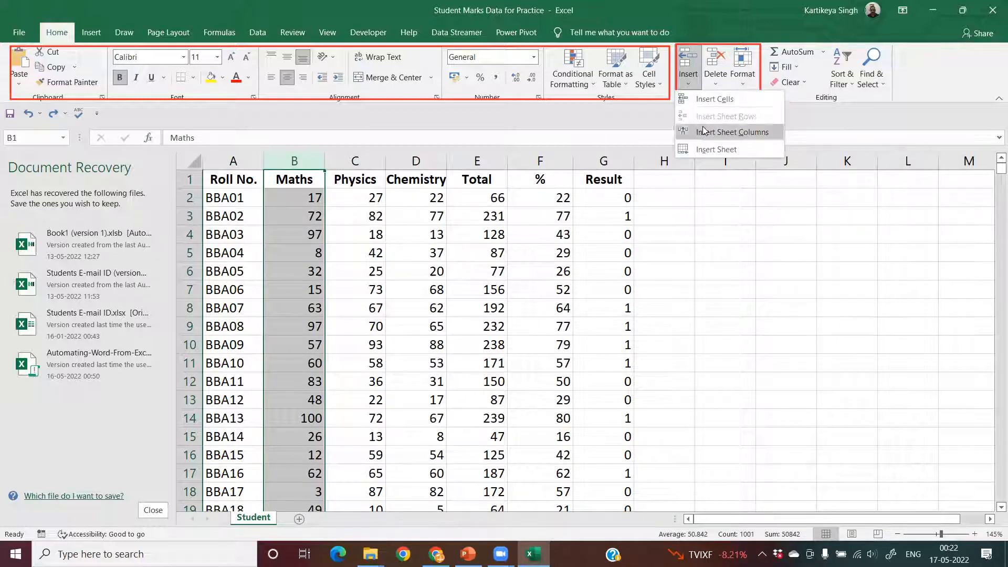
pyautogui.click(706, 132)
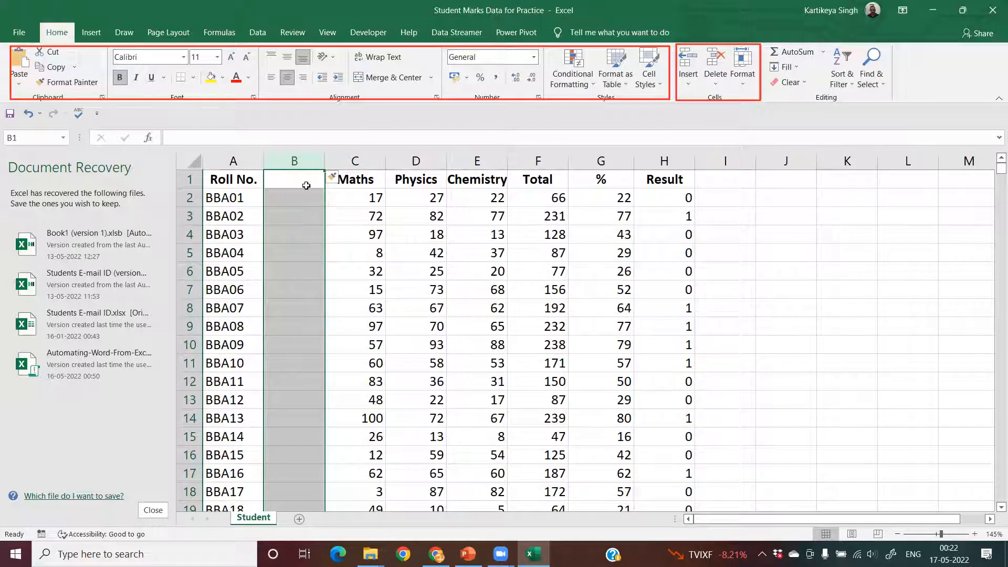
pyautogui.click(336, 178)
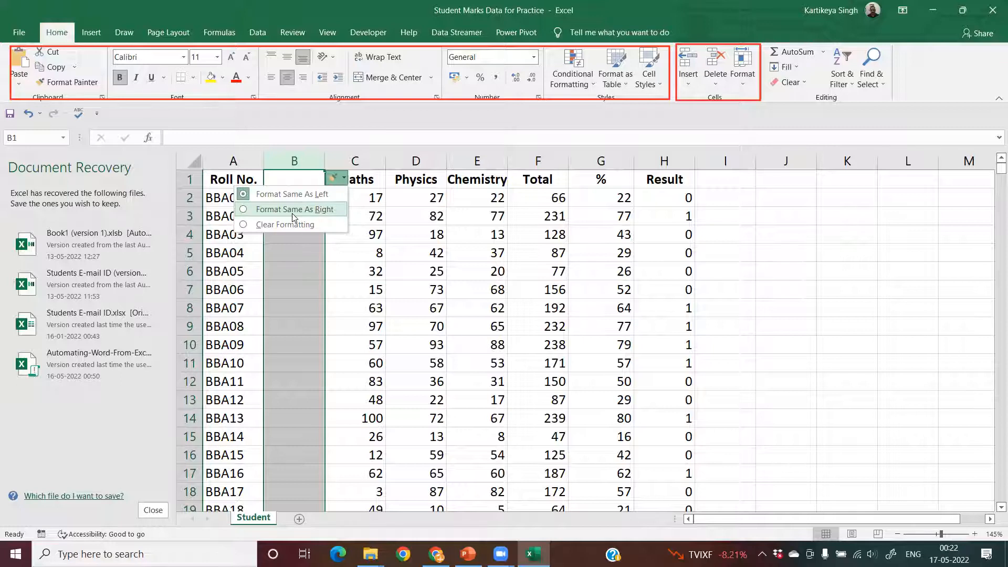
pyautogui.click(283, 242)
# - Enter the sample text "dfsdfsdf" in cell B2 and "sdfsdf" in cell B3
pyautogui.click(288, 202)
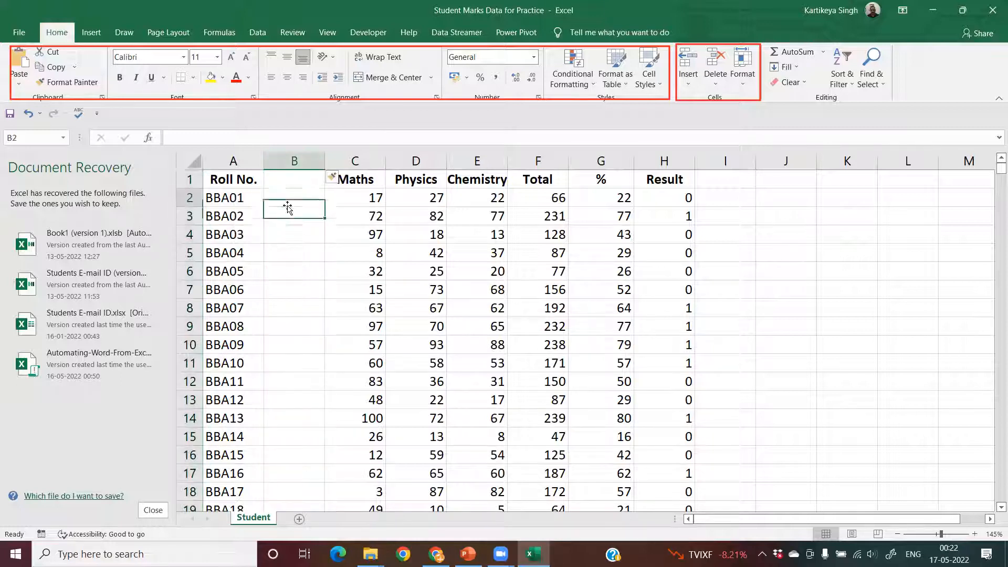
pyautogui.write('dfsdfsdf')
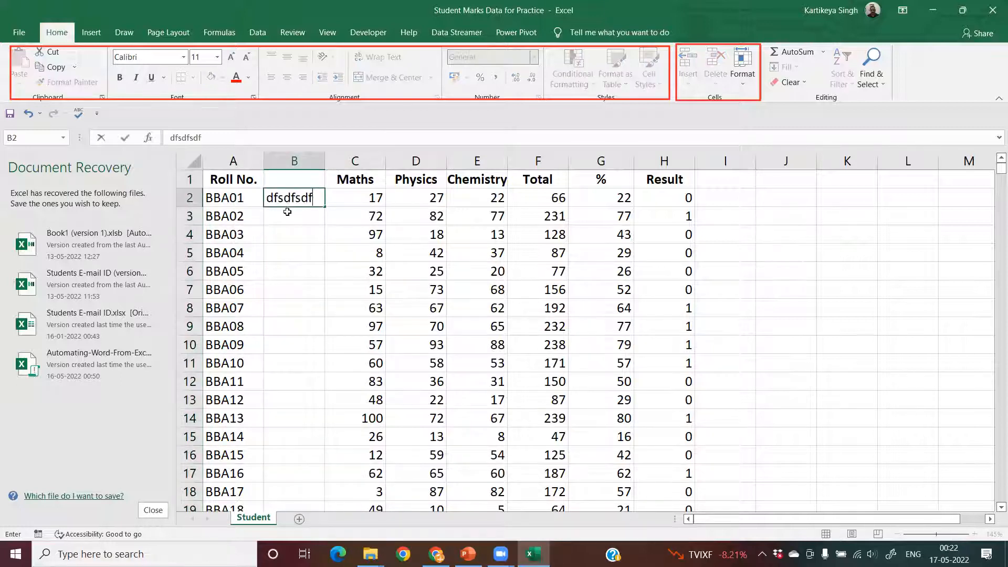
pyautogui.press('Return')
pyautogui.write('sdfsdf')
pyautogui.click(289, 233)
pyautogui.click(290, 192)
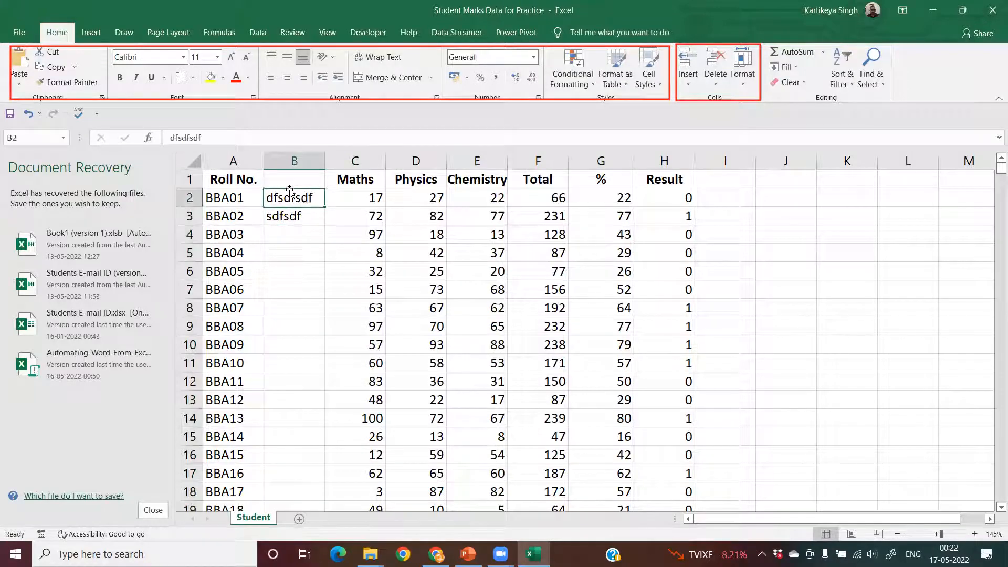
# - Copy the formatting of cells A1:A3 to cells B1:B3 with the Format Painter
pyautogui.click(249, 184)
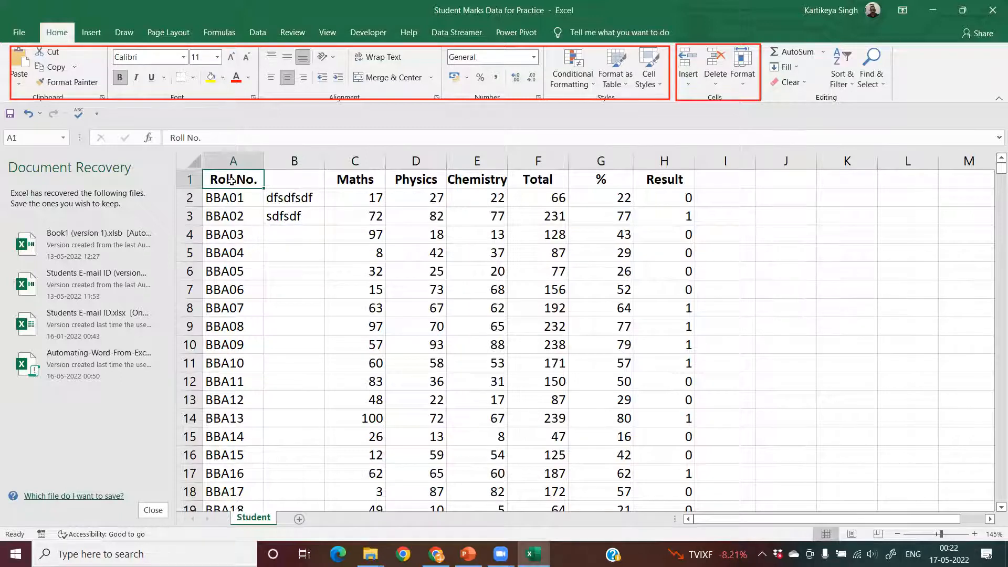
pyautogui.moveTo(231, 181); pyautogui.dragTo(231, 216)
pyautogui.click(69, 82)
pyautogui.moveTo(279, 176); pyautogui.dragTo(284, 215)
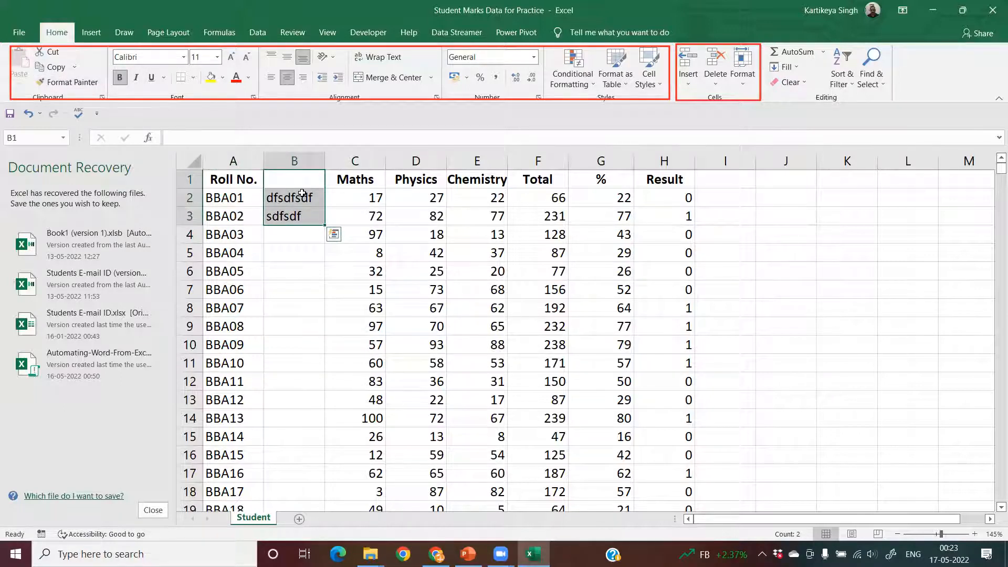
# - Clear the contents of cells B1:B3 and delete the whole column B
pyautogui.press('Delete')
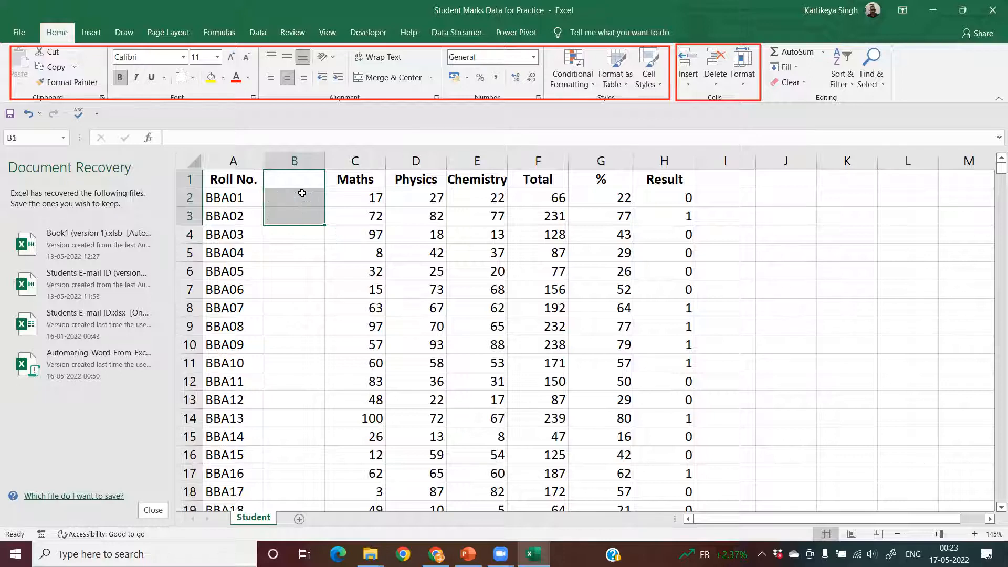
pyautogui.click(294, 160)
pyautogui.rightClick(296, 166)
pyautogui.click(329, 276)
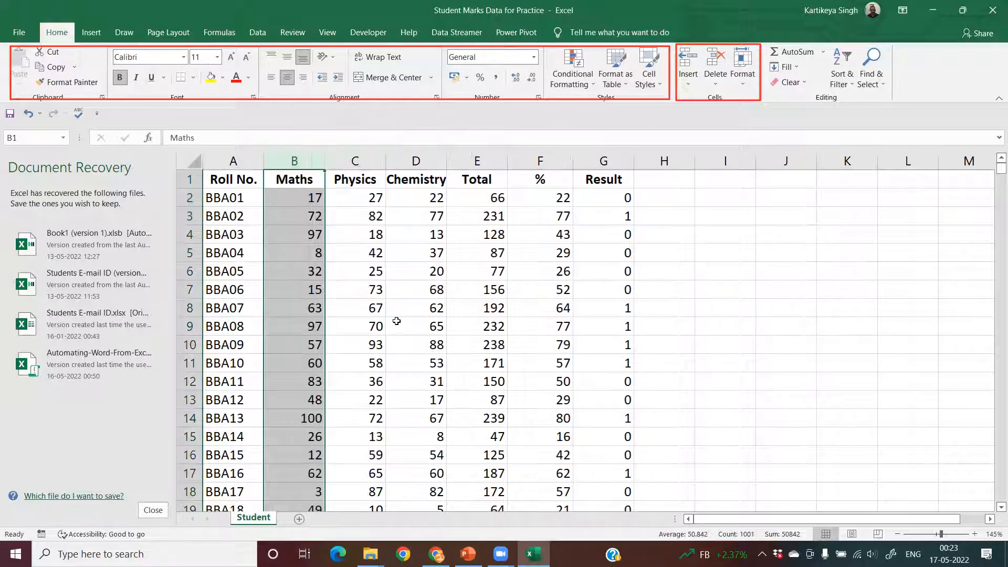
# - Insert a new worksheet before the Student sheet, switch to Student, and return to the new sheet
pyautogui.click(691, 86)
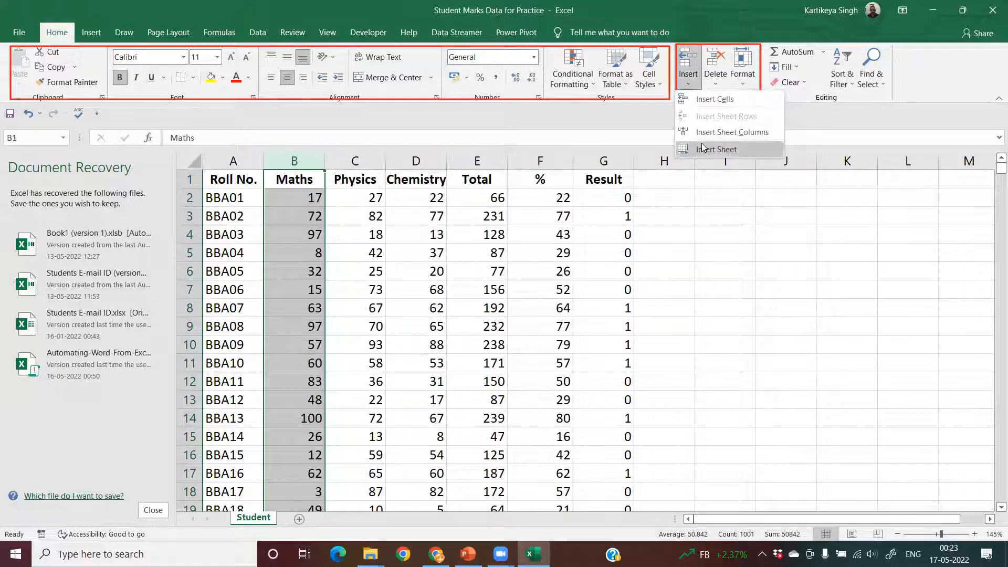
pyautogui.click(702, 149)
pyautogui.click(297, 520)
pyautogui.click(259, 520)
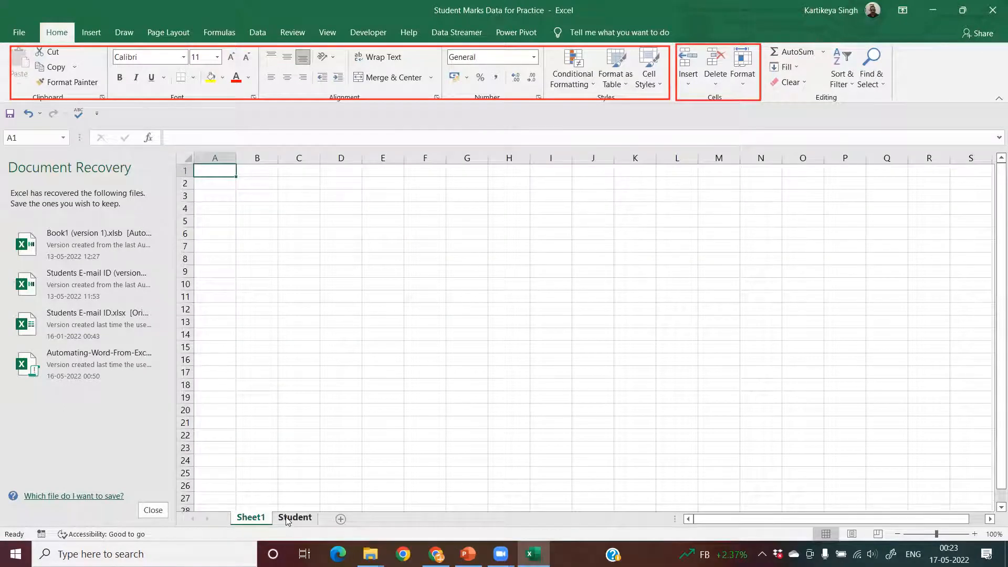
# - From the Student sheet, insert another new worksheet before it, then go back to Student
pyautogui.click(287, 519)
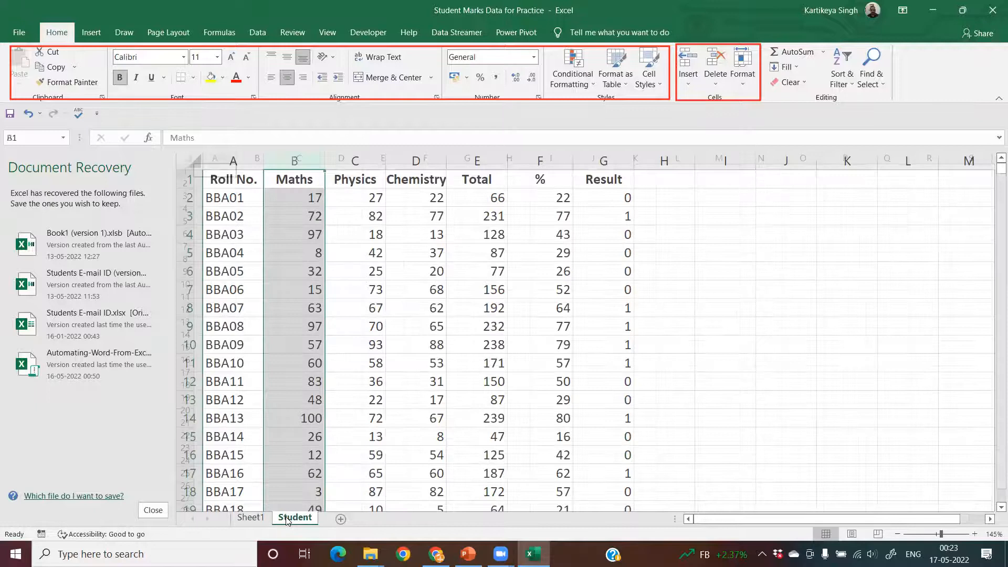
pyautogui.click(688, 76)
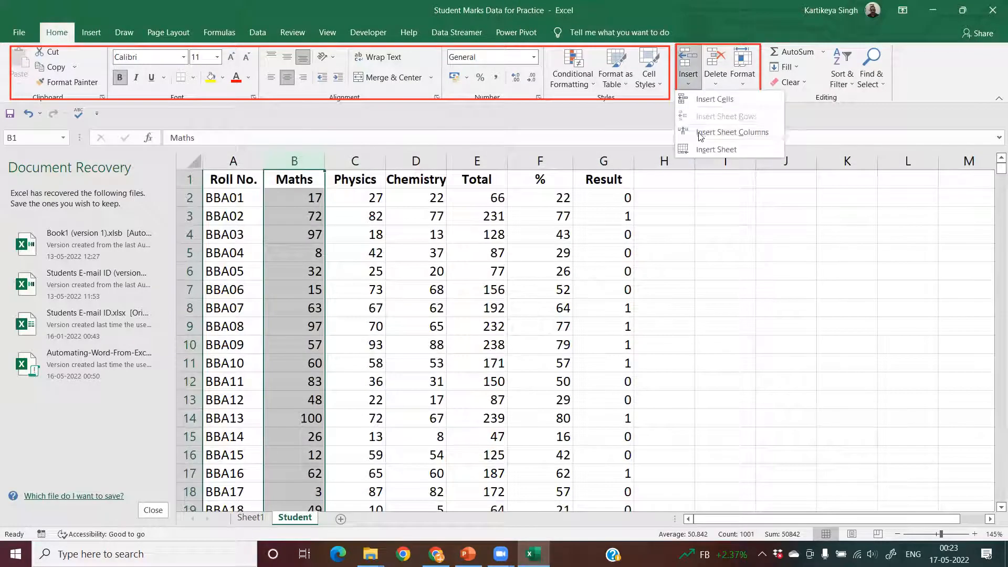
pyautogui.click(710, 150)
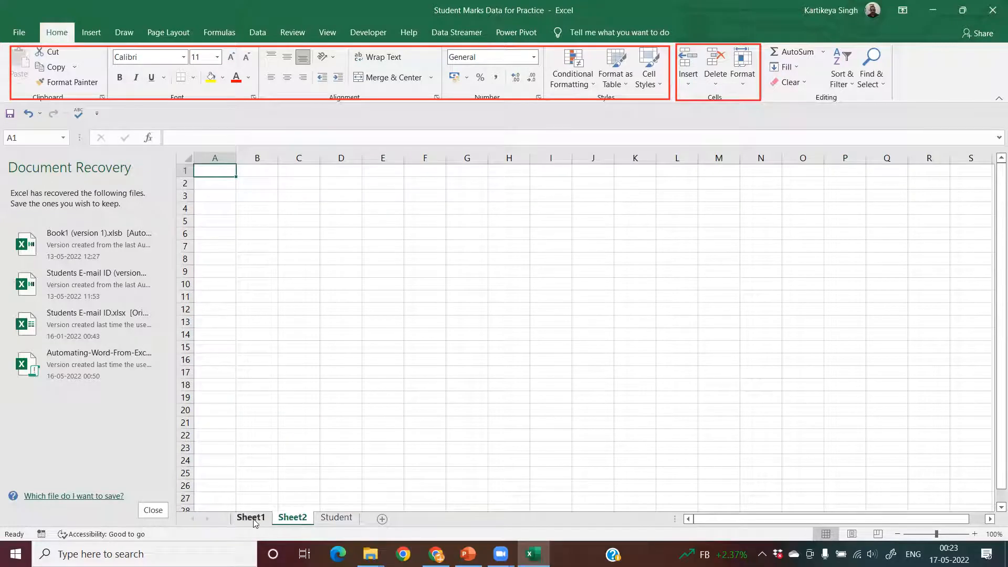
pyautogui.click(336, 517)
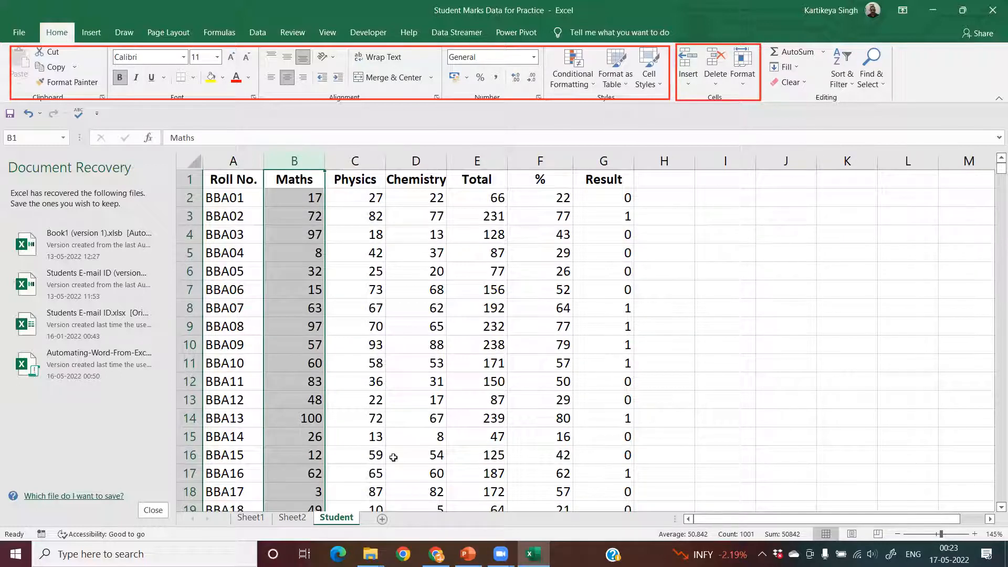
pyautogui.scroll(1, 391, 459)
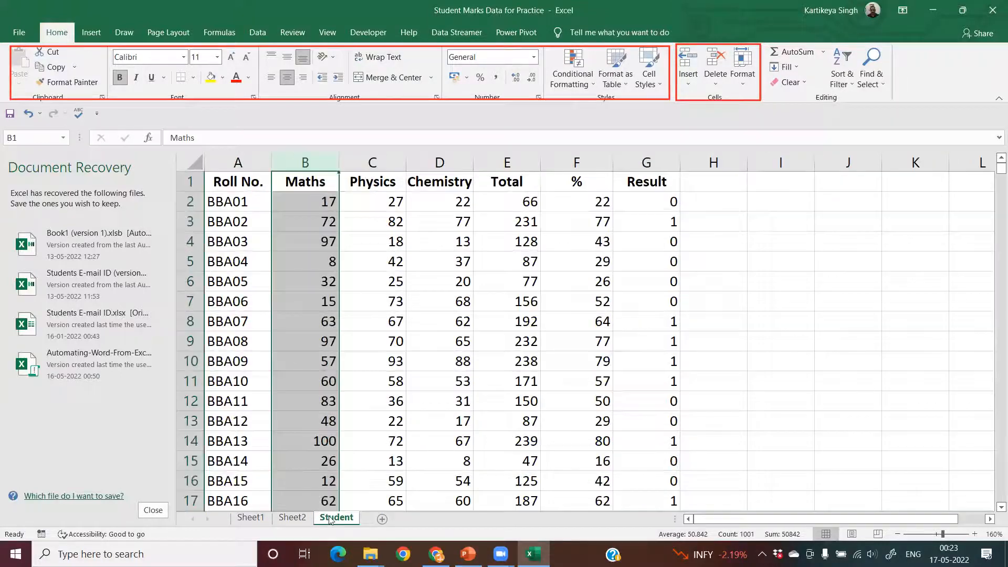
# - Add three new worksheets after the Student sheet and return to Student
pyautogui.click(382, 521)
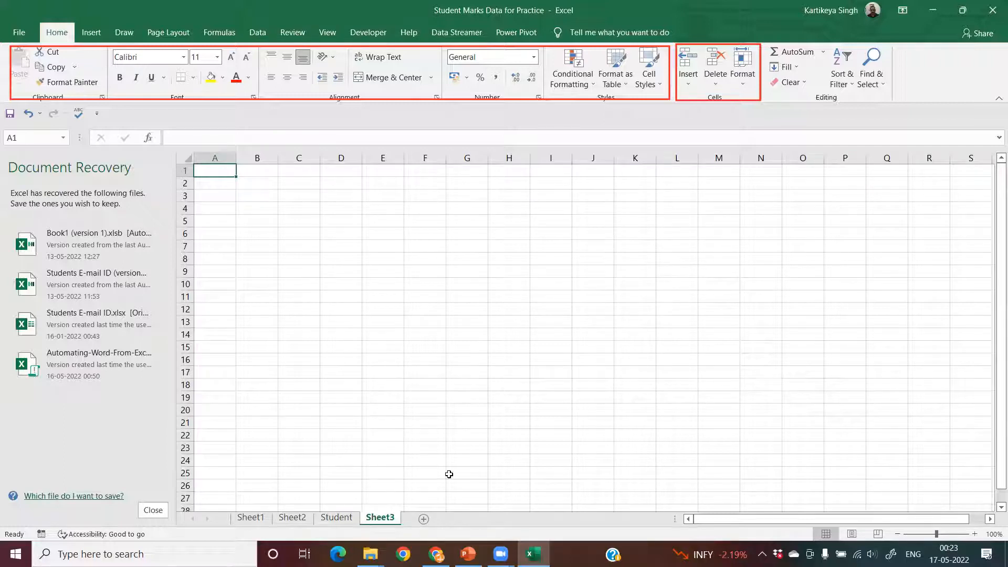
pyautogui.click(424, 519)
pyautogui.click(464, 520)
pyautogui.click(344, 521)
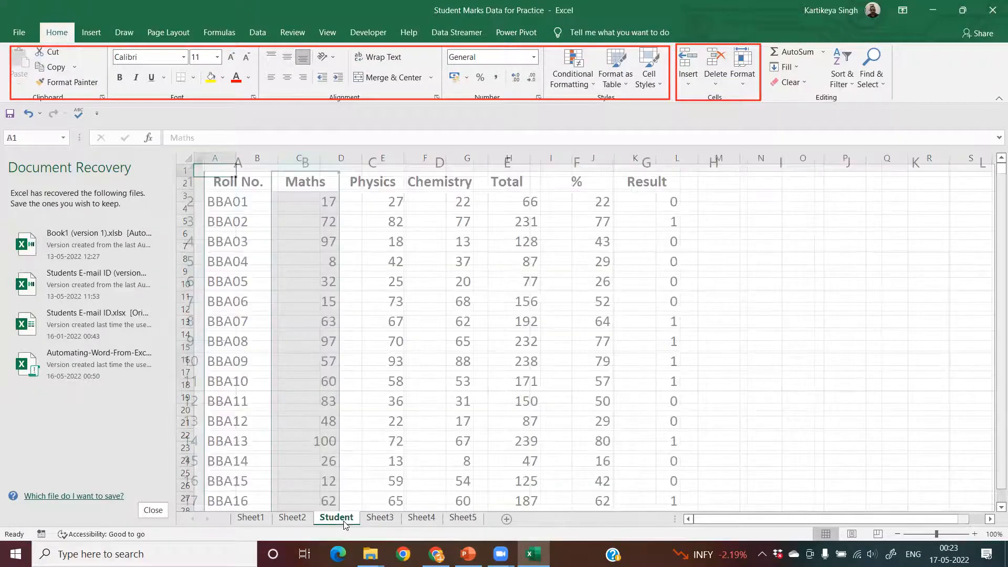
# - Delete the worksheets Sheet2 and Sheet1 that precede the Student sheet
pyautogui.click(292, 519)
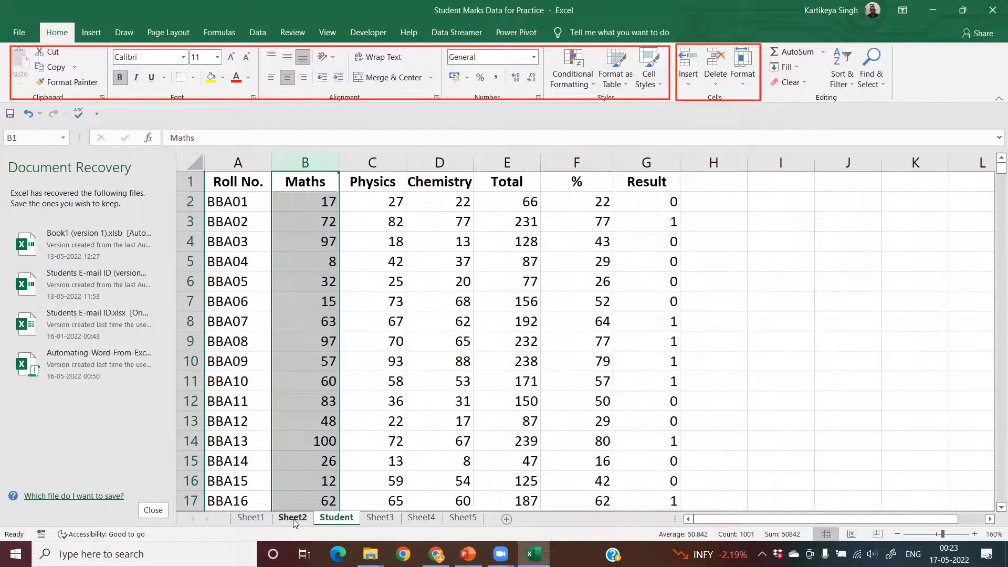
pyautogui.rightClick(293, 518)
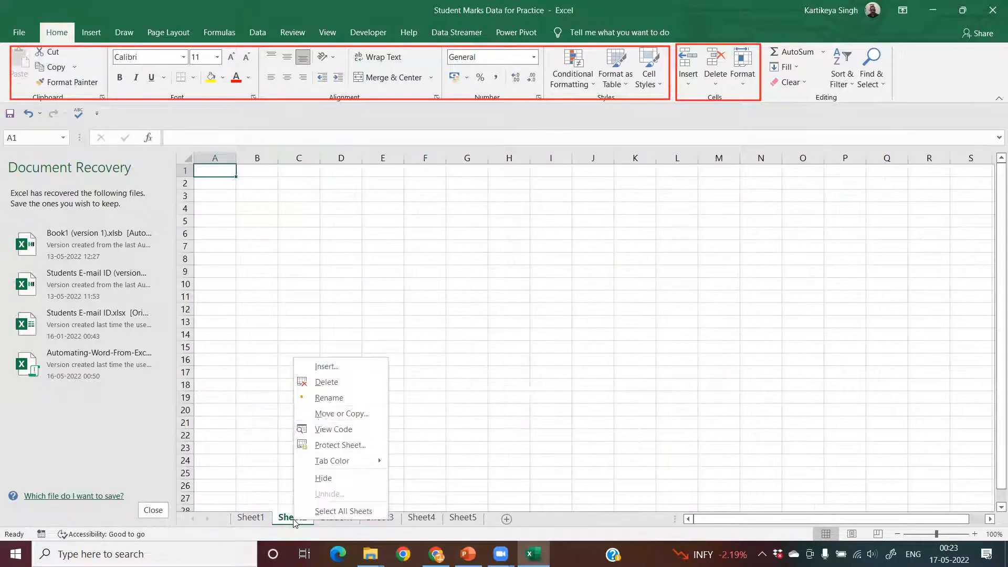
pyautogui.click(322, 382)
pyautogui.click(250, 519)
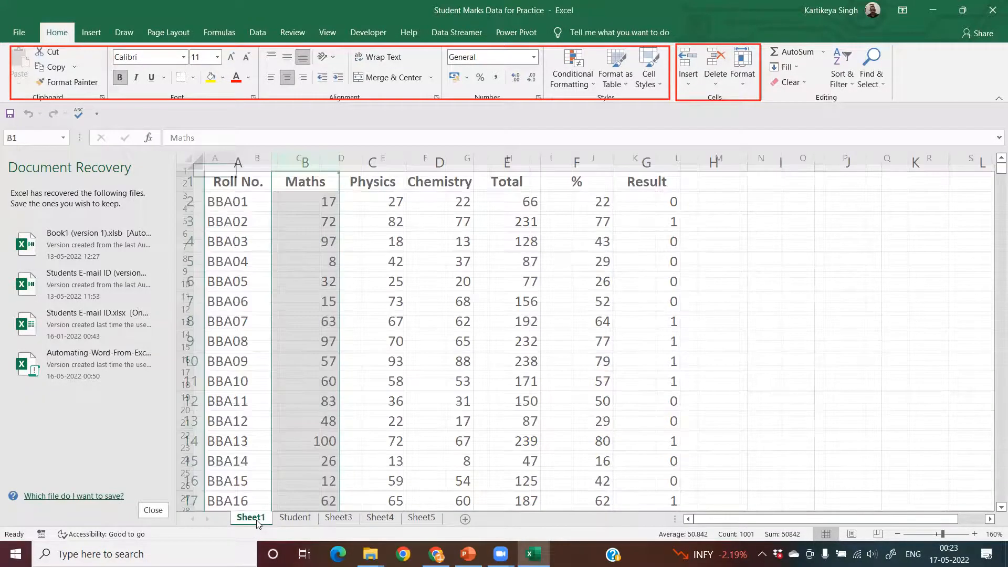
pyautogui.rightClick(251, 519)
pyautogui.click(295, 383)
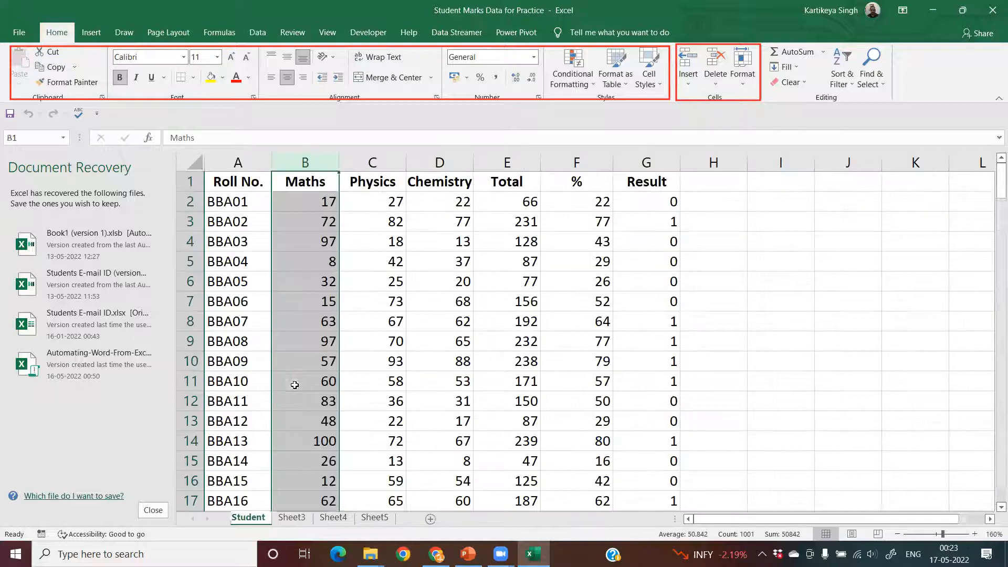
# - Delete the worksheets Sheet3, Sheet5 and Sheet4 that follow the Student sheet
pyautogui.click(303, 519)
pyautogui.rightClick(303, 518)
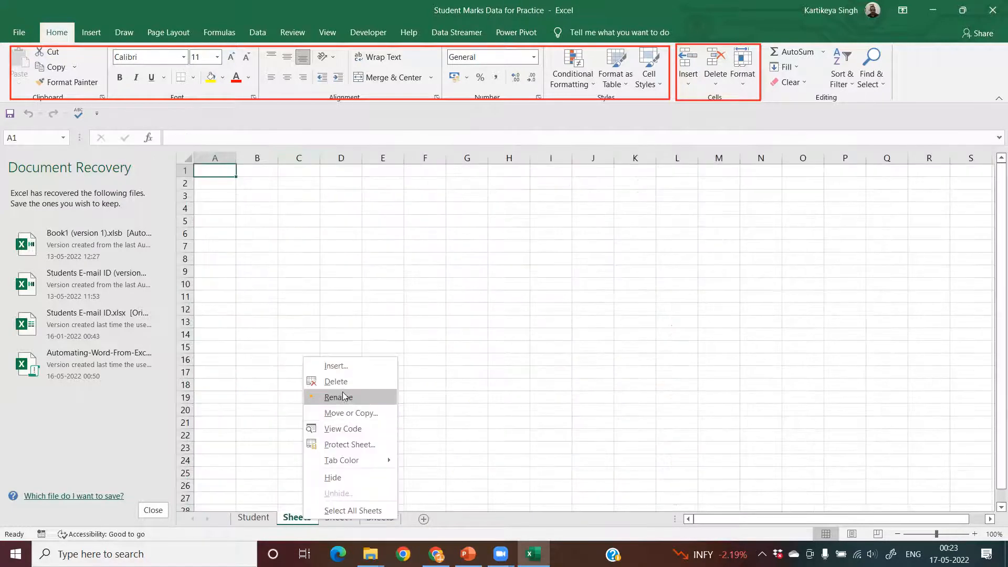
pyautogui.click(342, 379)
pyautogui.click(339, 517)
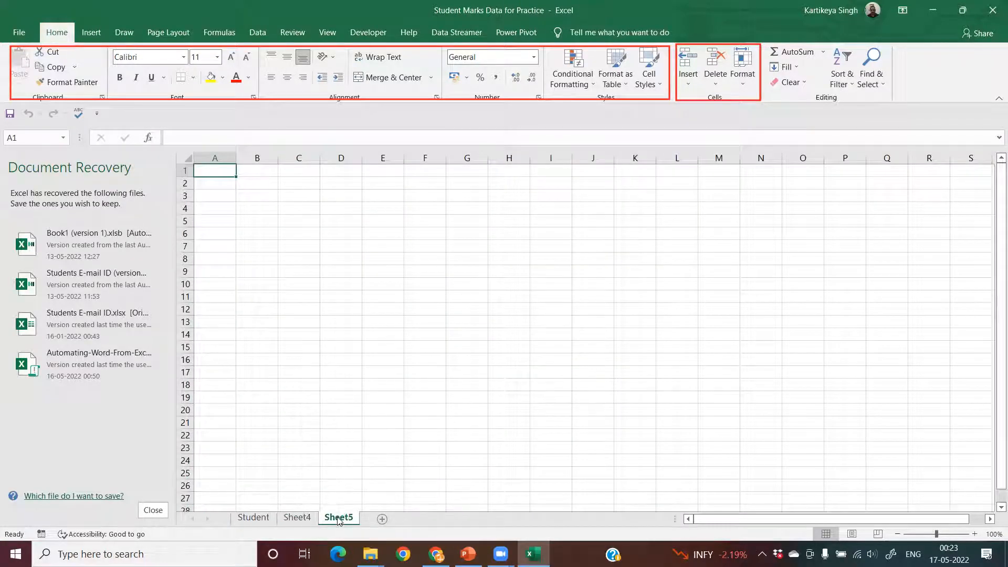
pyautogui.rightClick(339, 518)
pyautogui.click(370, 379)
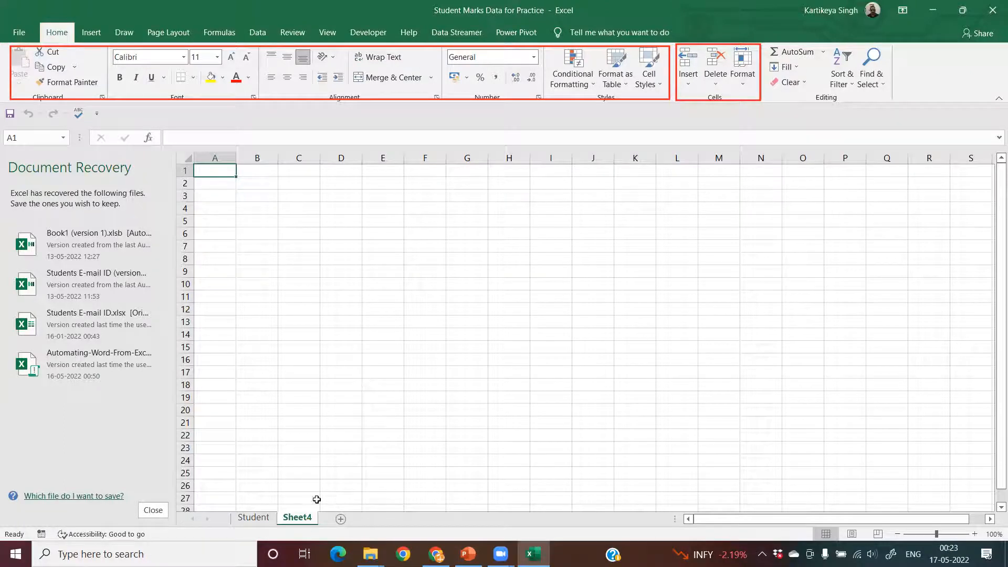
pyautogui.click(253, 519)
pyautogui.click(297, 518)
pyautogui.rightClick(296, 517)
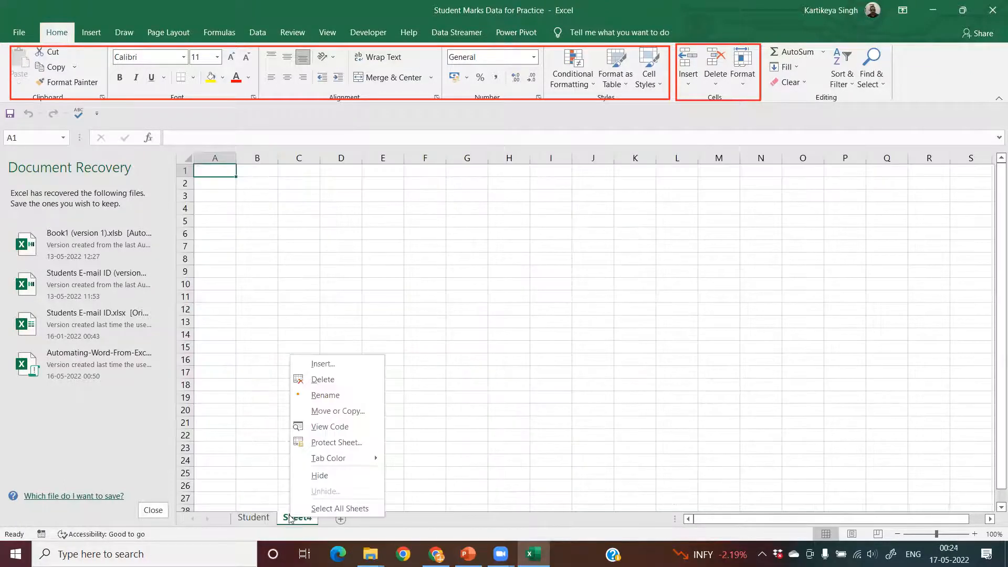
pyautogui.click(337, 380)
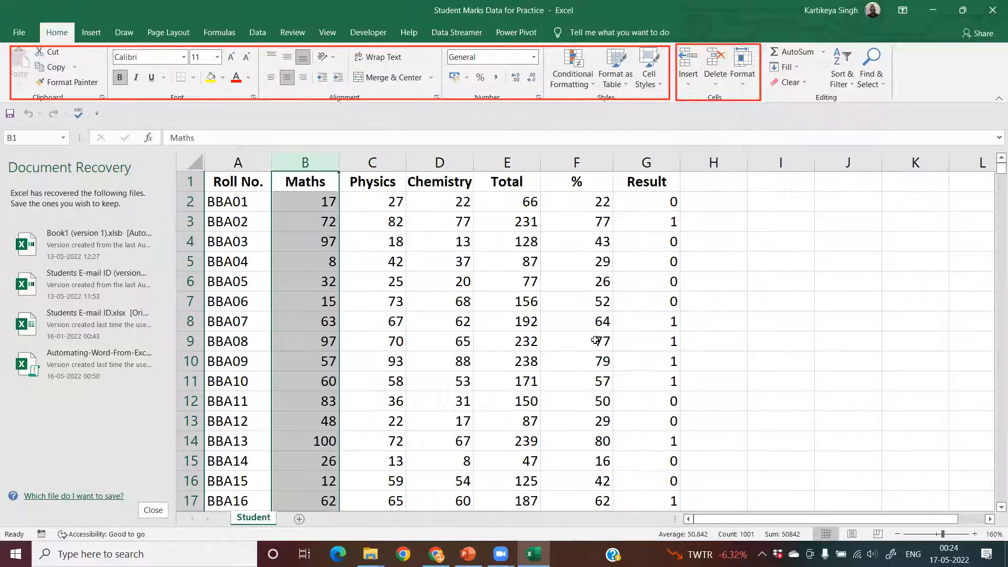
# - Compare which Insert options are available with the whole row 2 selected and with the whole column B selected
pyautogui.click(698, 83)
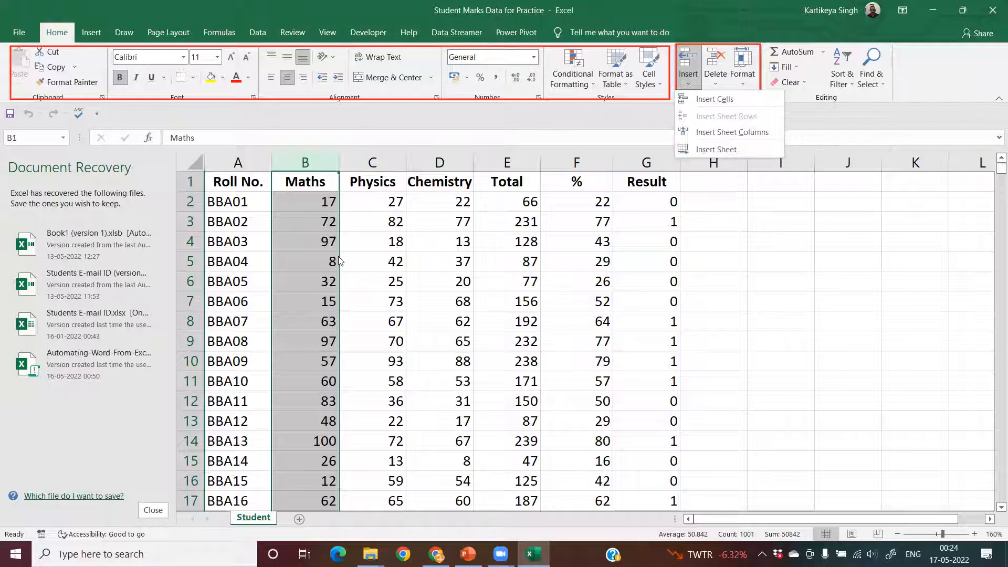
pyautogui.click(213, 221)
pyautogui.click(187, 201)
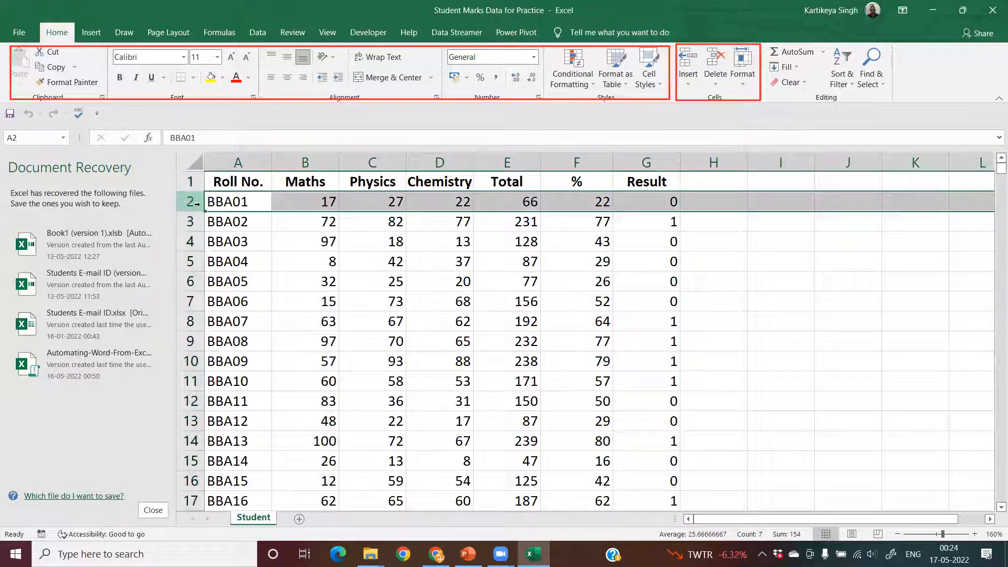
pyautogui.click(688, 84)
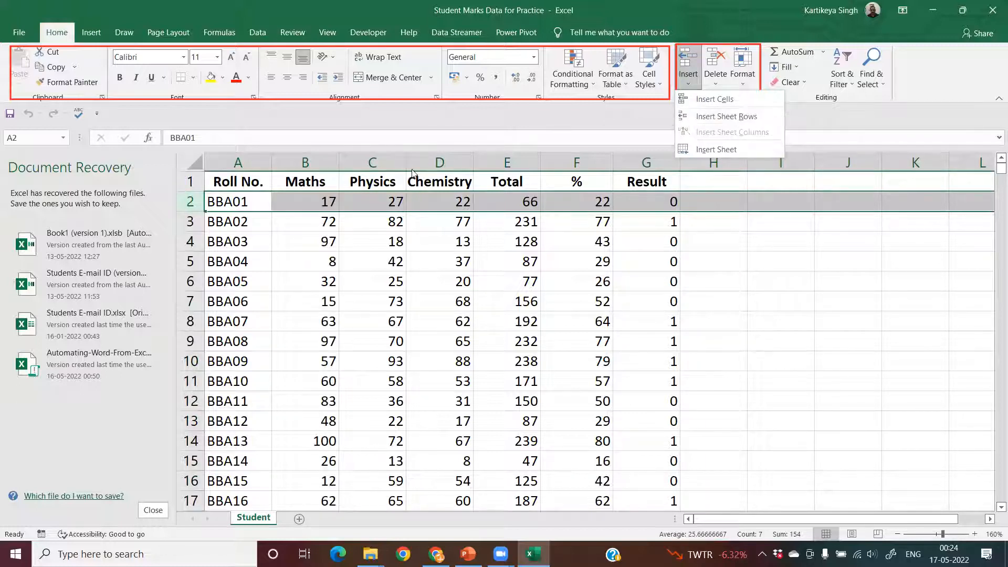
pyautogui.click(307, 163)
pyautogui.click(687, 74)
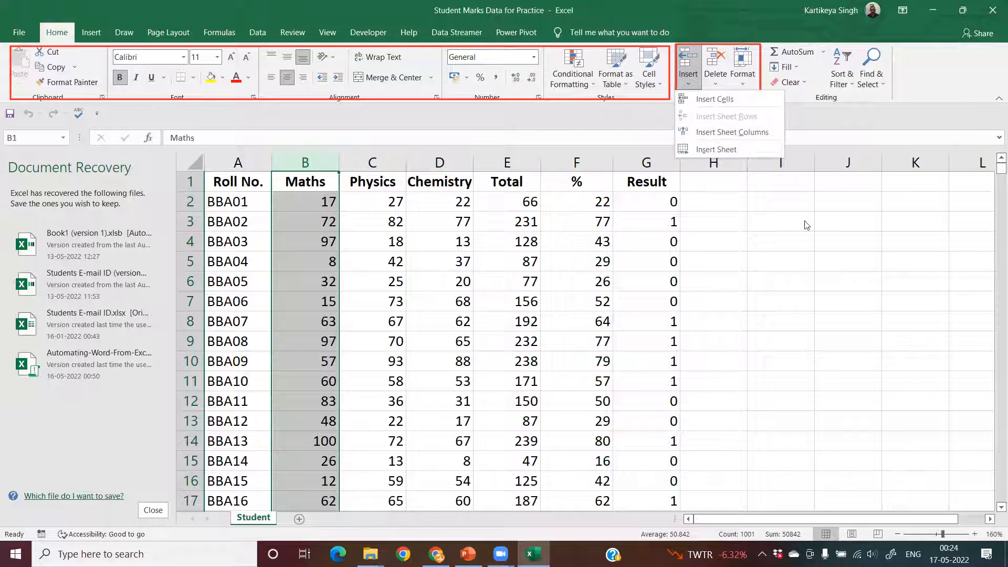
# - Delete the selected Maths column with Delete Cells and undo the deletion
pyautogui.click(718, 87)
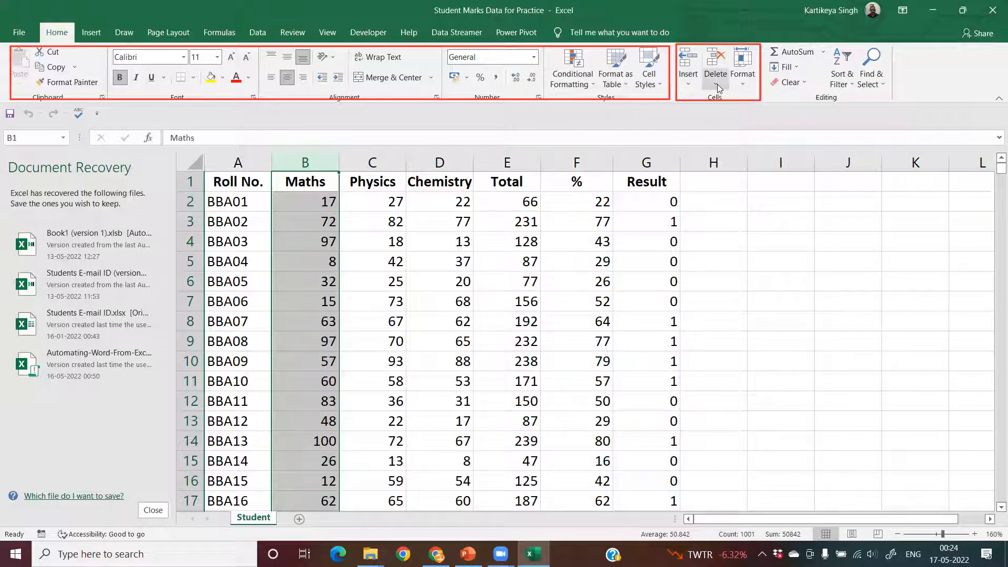
pyautogui.click(718, 87)
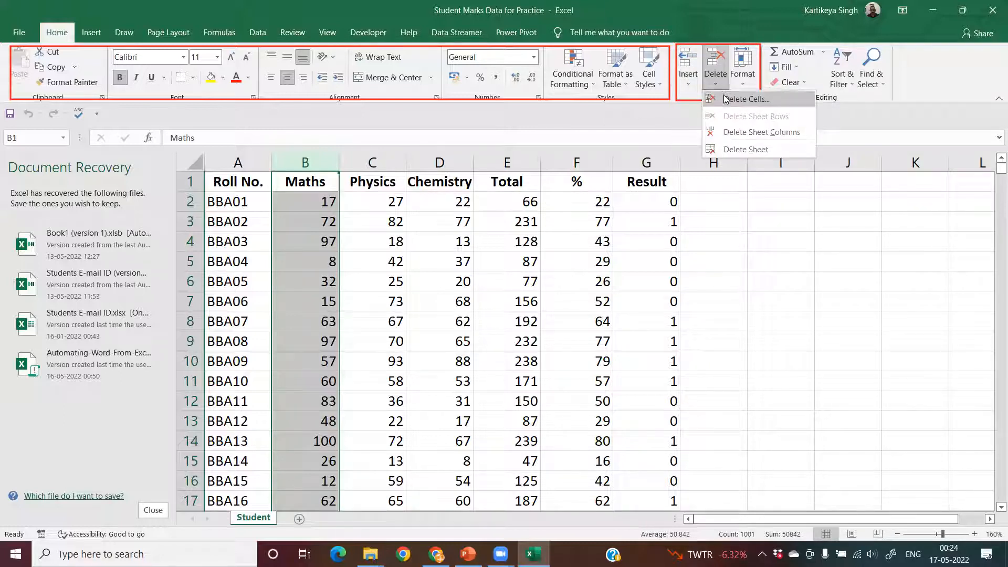
pyautogui.click(726, 99)
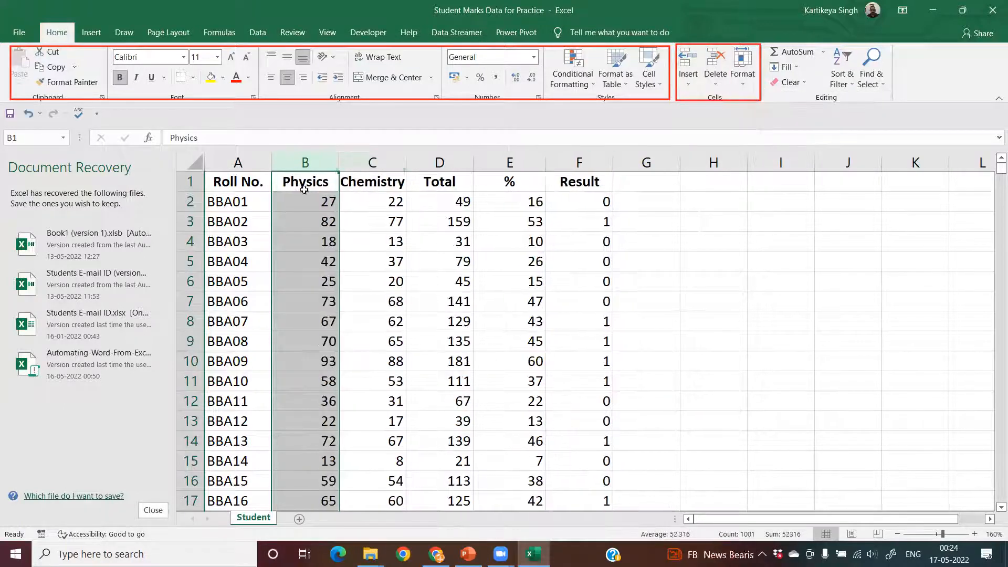
pyautogui.hotkey('ctrl', 'z')
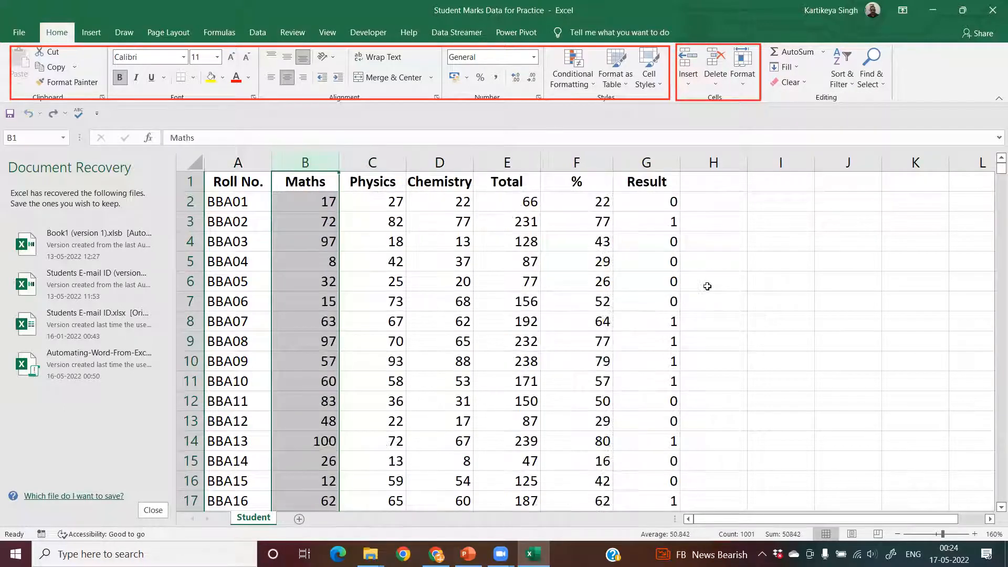
# - Delete the whole row 2 (BBA01) with Delete Cells and undo the deletion
pyautogui.click(190, 203)
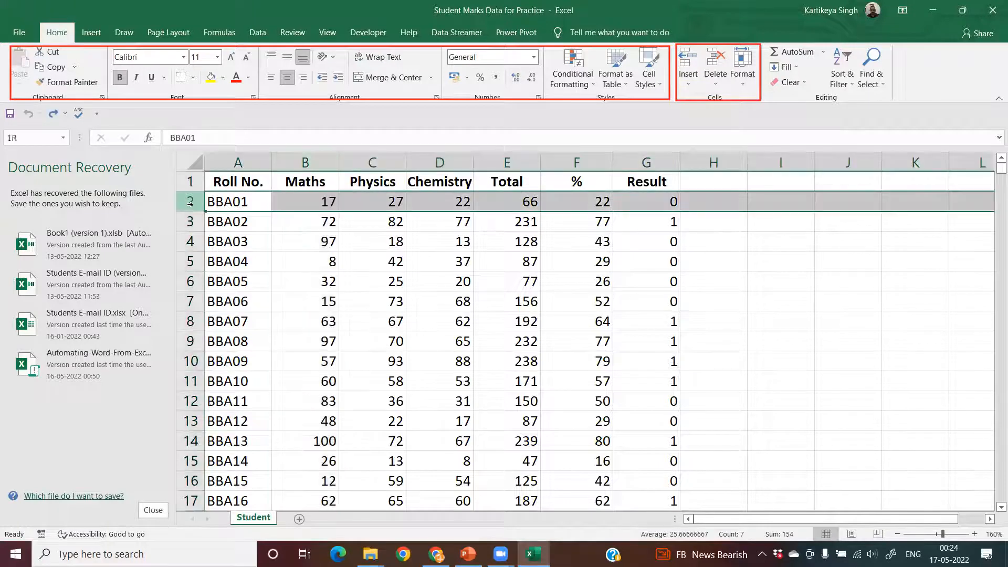
pyautogui.click(715, 82)
pyautogui.click(731, 104)
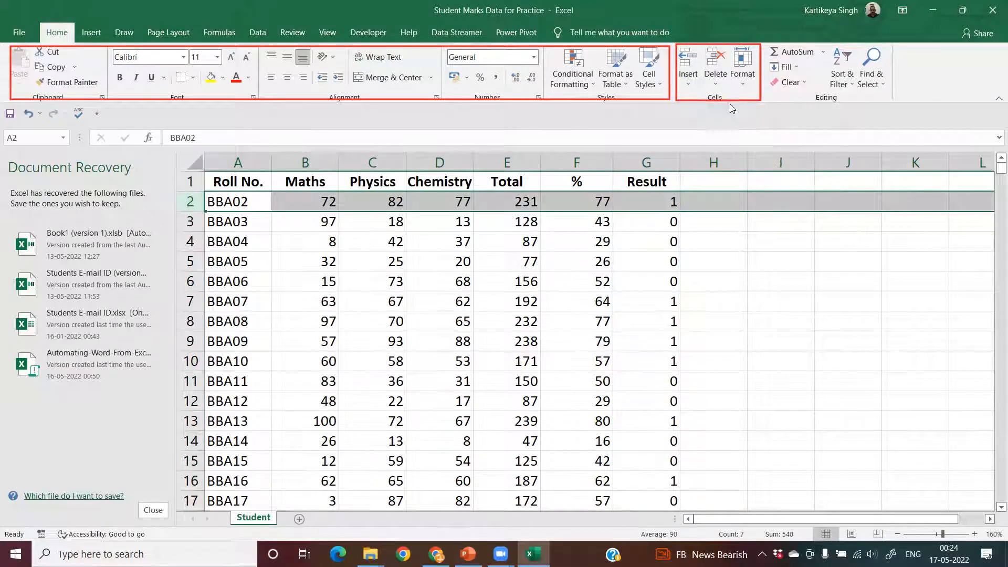
pyautogui.hotkey('ctrl', 'z')
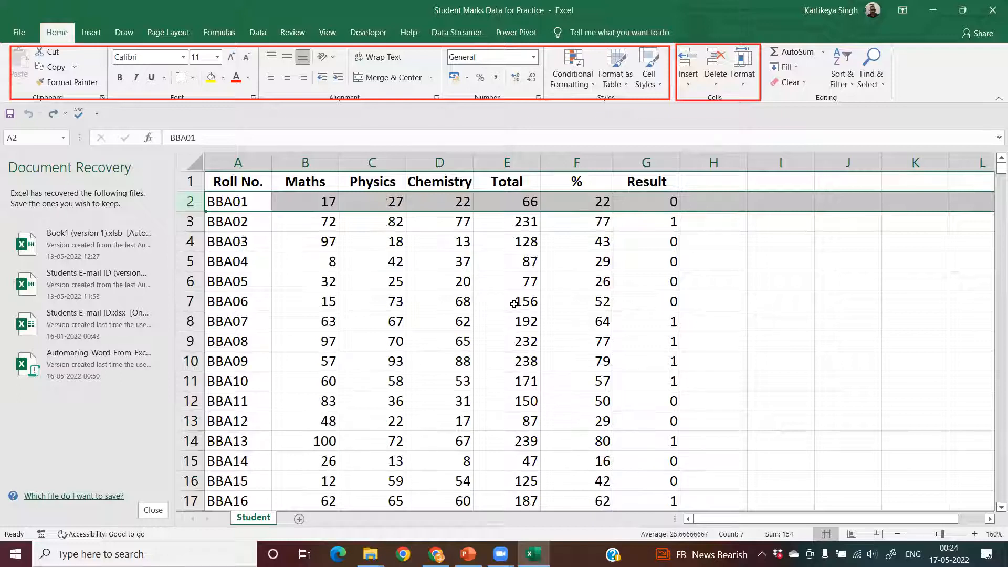
# - Set the height of row 2 to 20
pyautogui.click(722, 90)
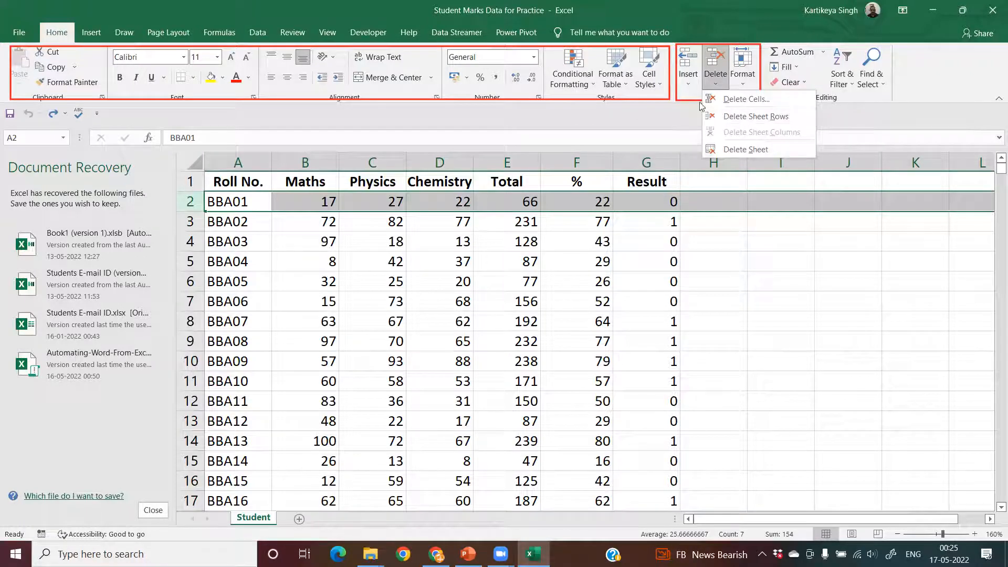
pyautogui.click(744, 85)
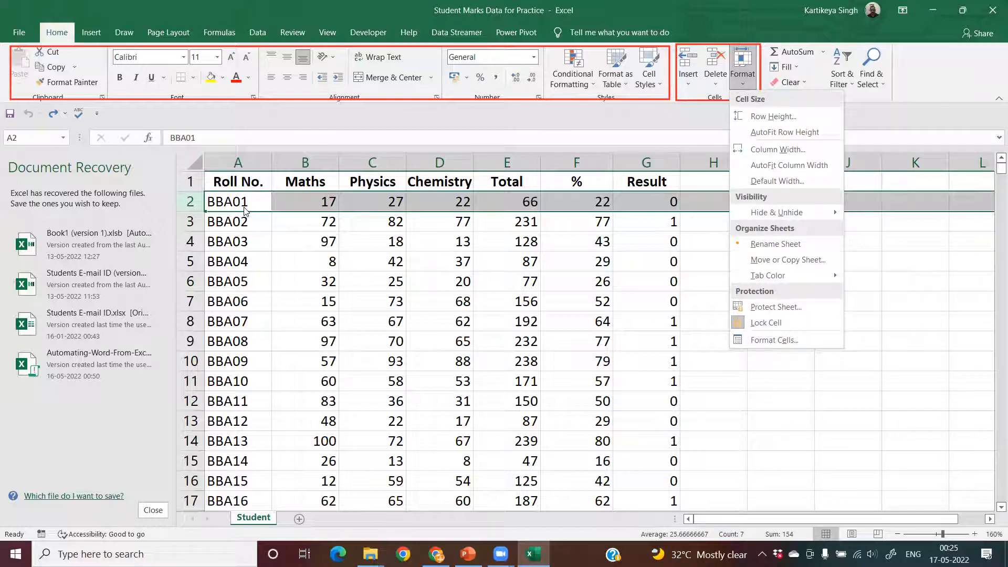
pyautogui.click(775, 116)
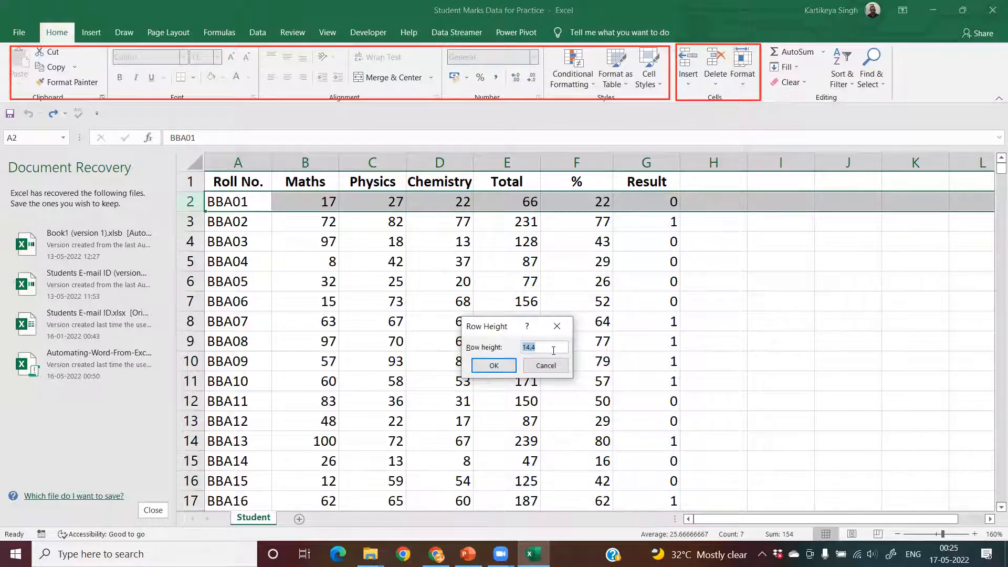
pyautogui.write('20')
pyautogui.press('Return')
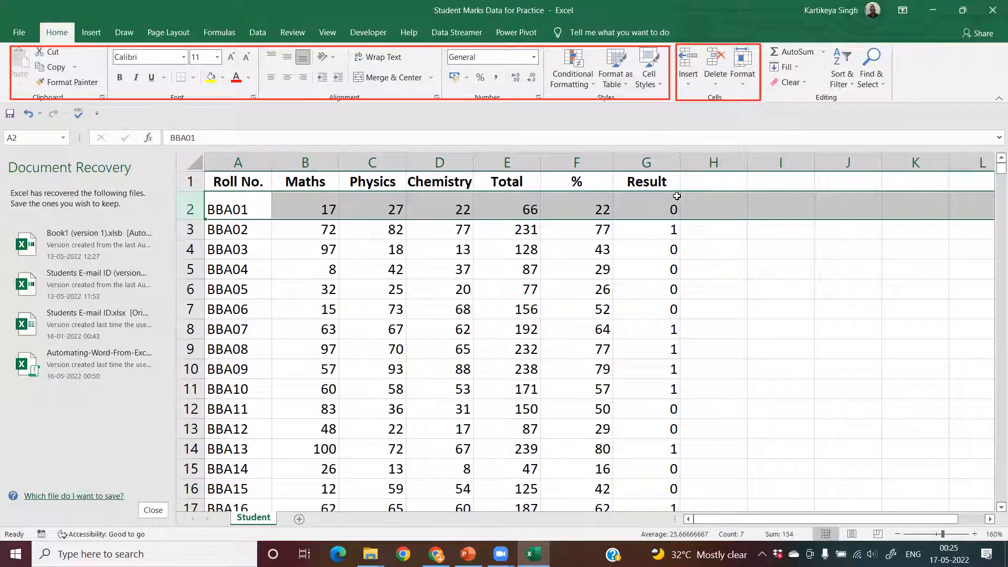
# - AutoFit the height of row 2 and increase the row's font size to 26
pyautogui.click(743, 79)
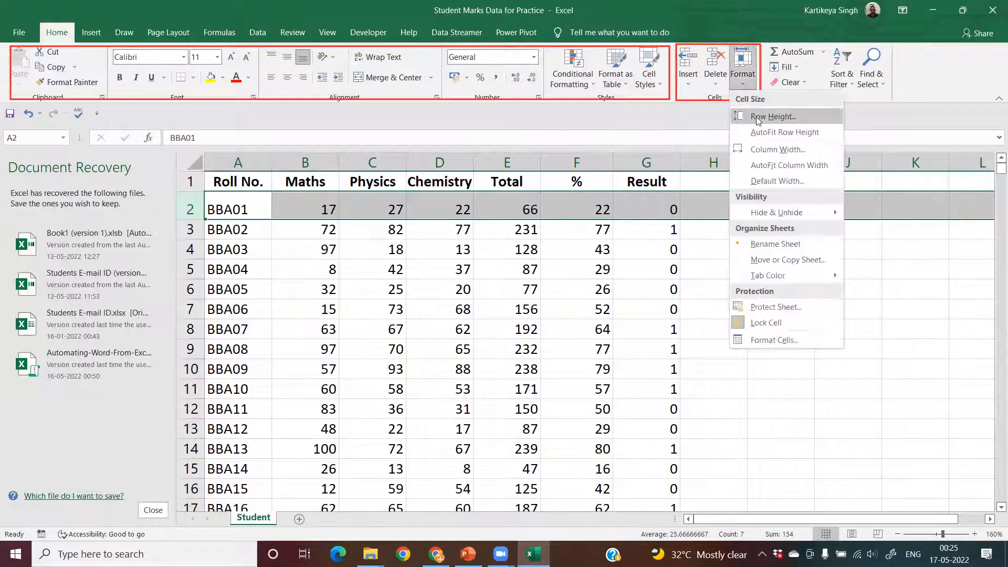
pyautogui.click(768, 133)
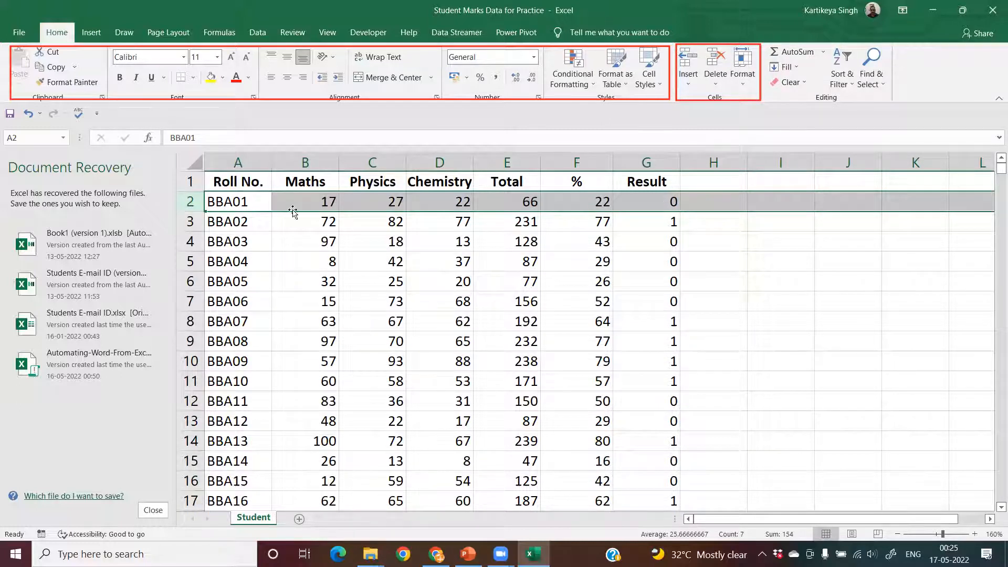
pyautogui.click(233, 60)
pyautogui.click(233, 61)
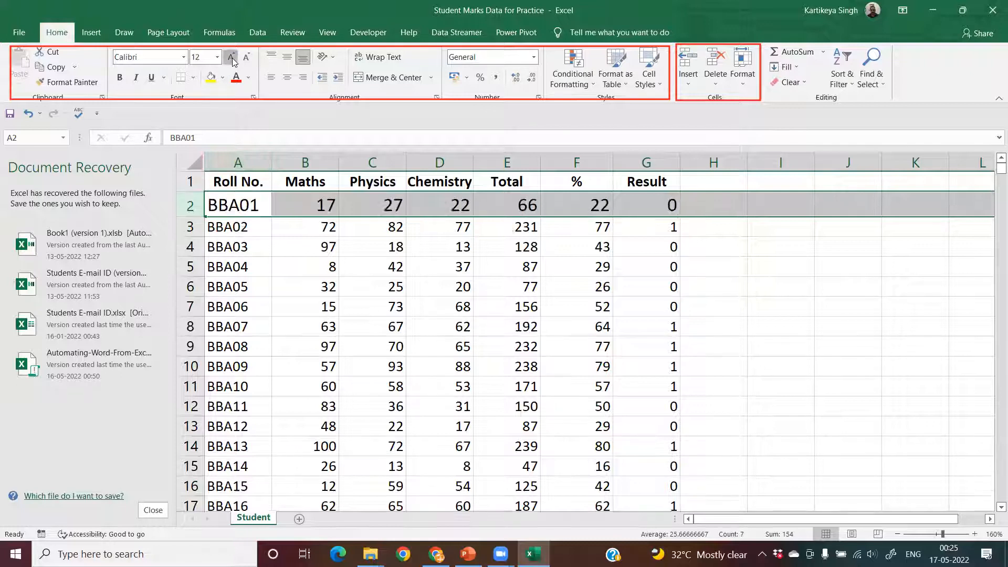
pyautogui.click(233, 61)
pyautogui.click(233, 61)
pyautogui.click(233, 61)
pyautogui.click(233, 61)
pyautogui.click(233, 61)
pyautogui.click(233, 61)
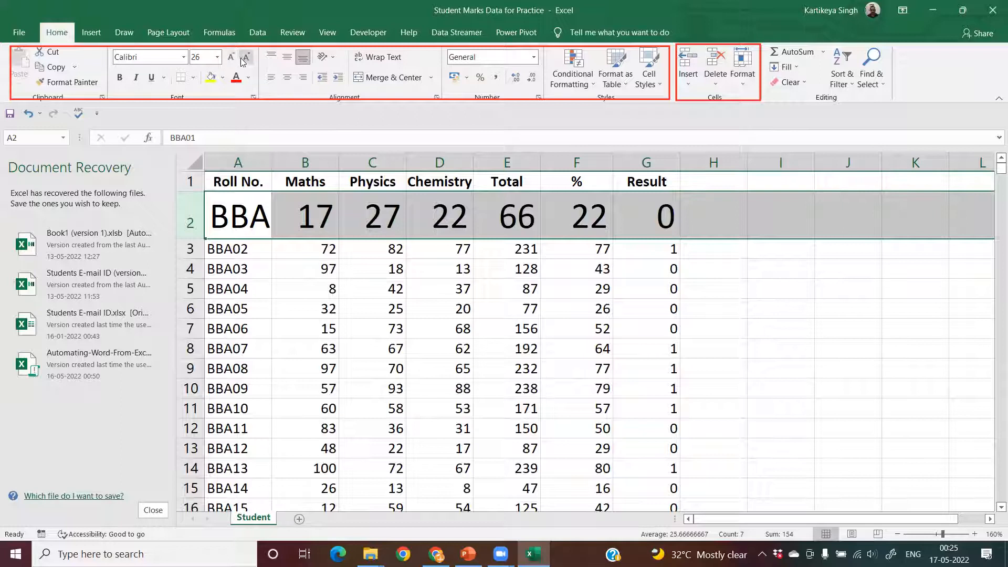
# - Reduce the font size of row 2 to 11
pyautogui.click(246, 58)
pyautogui.click(245, 58)
pyautogui.click(245, 59)
pyautogui.click(246, 59)
pyautogui.click(245, 59)
pyautogui.click(246, 59)
pyautogui.click(245, 59)
pyautogui.click(246, 58)
pyautogui.click(245, 59)
pyautogui.click(232, 60)
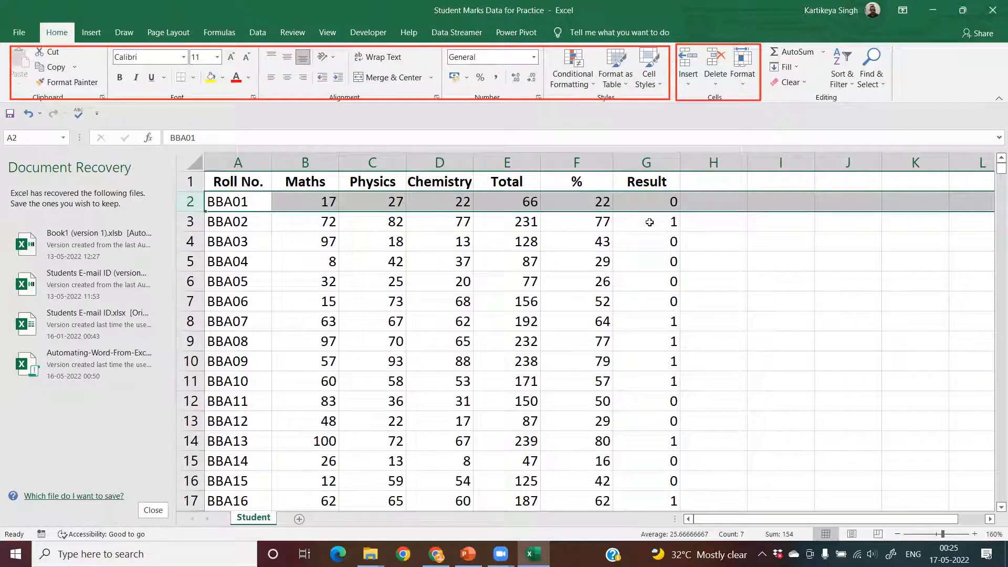
# - Set the width of the Maths column to 20
pyautogui.click(742, 84)
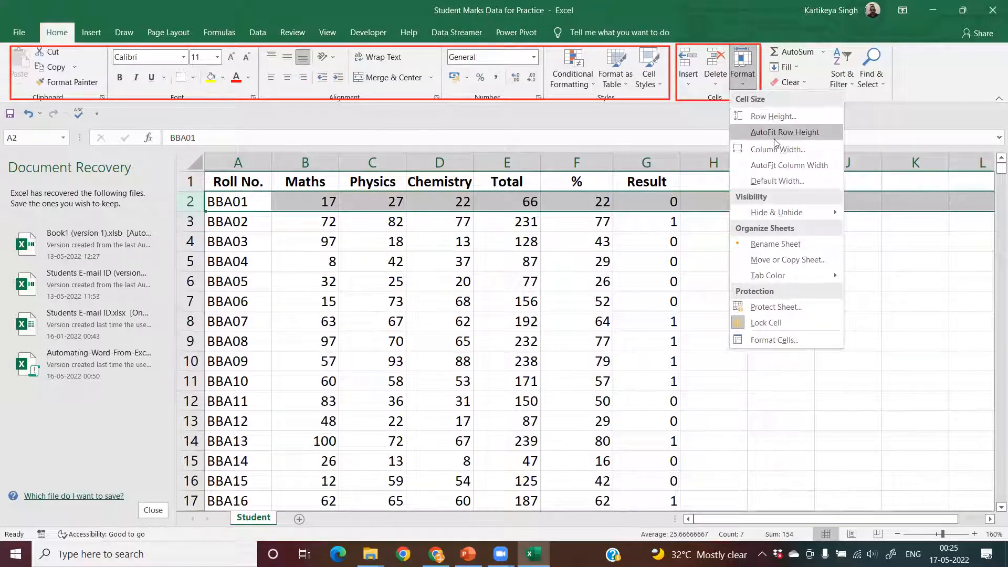
pyautogui.click(318, 155)
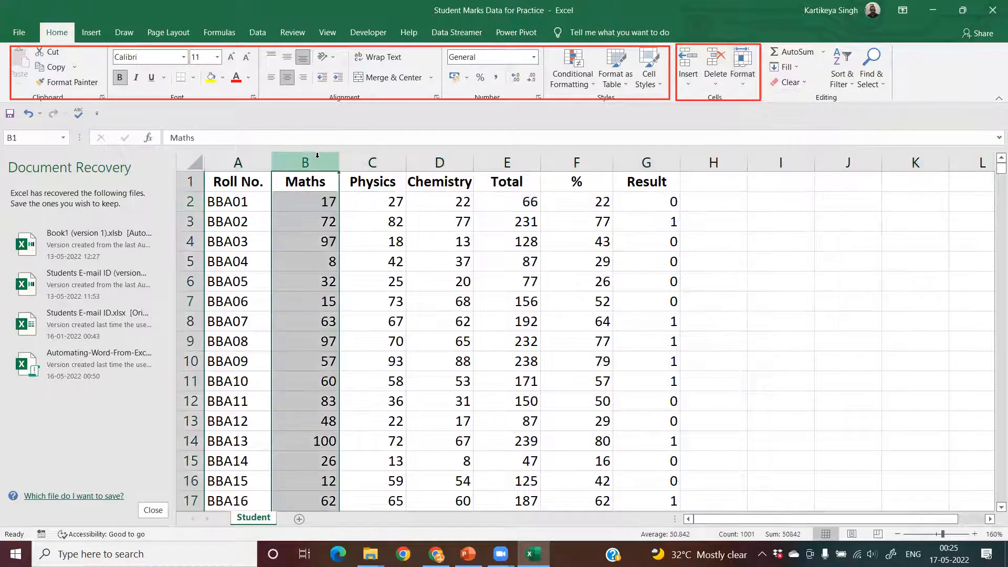
pyautogui.click(746, 85)
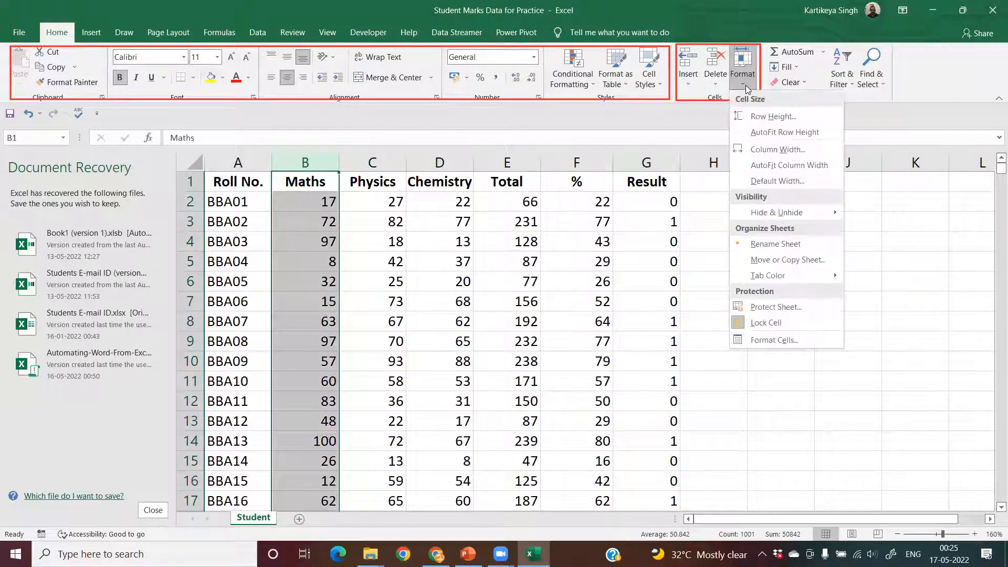
pyautogui.click(770, 149)
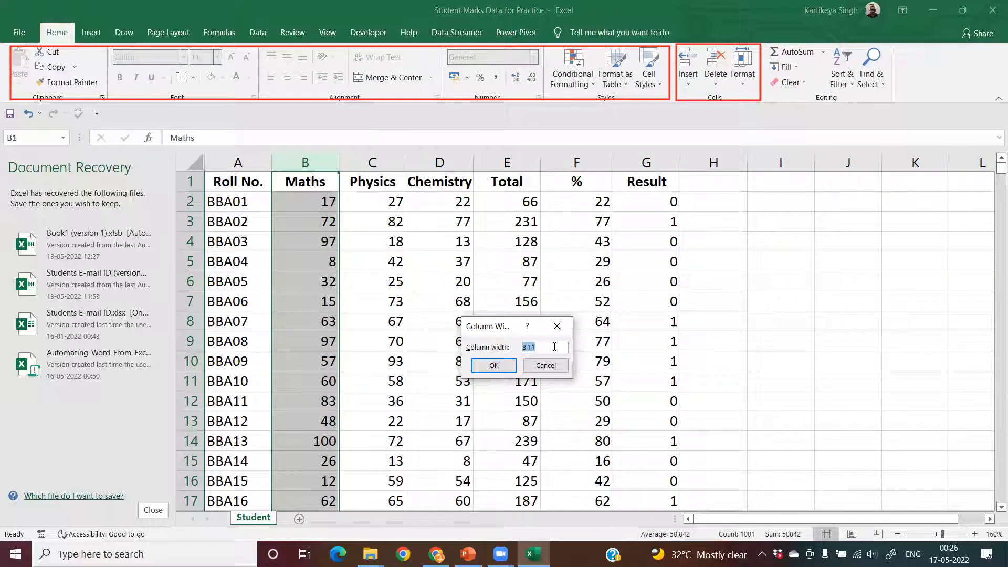
pyautogui.write('20')
pyautogui.press('Return')
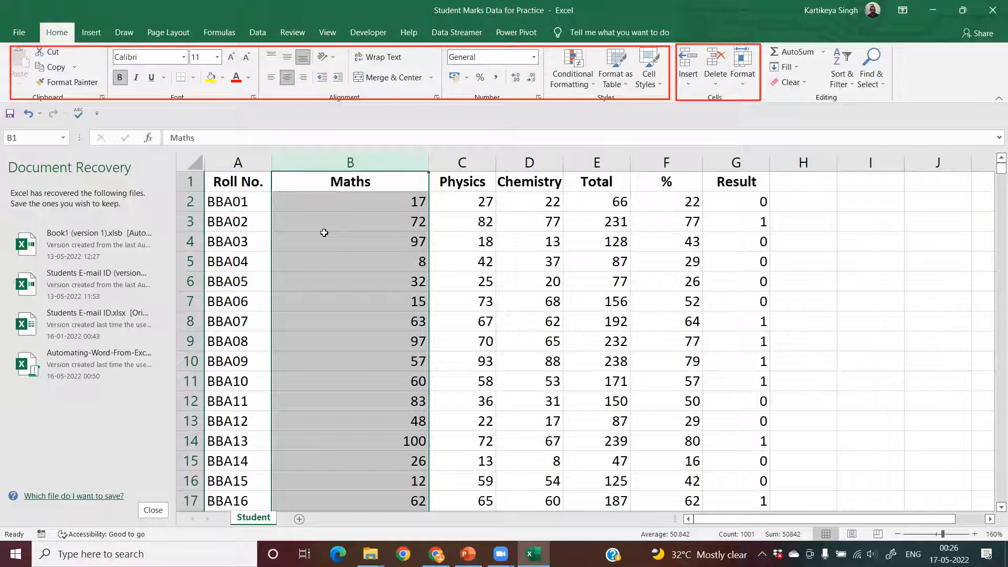
# - AutoFit the width of the Maths column and accept the existing standard column width for the sheet
pyautogui.click(748, 85)
pyautogui.click(768, 165)
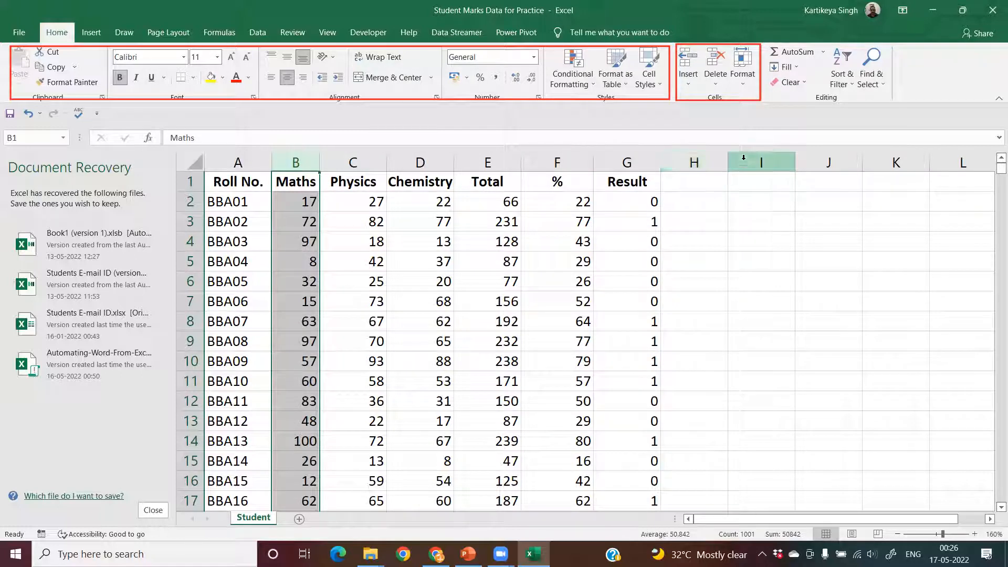
pyautogui.click(745, 86)
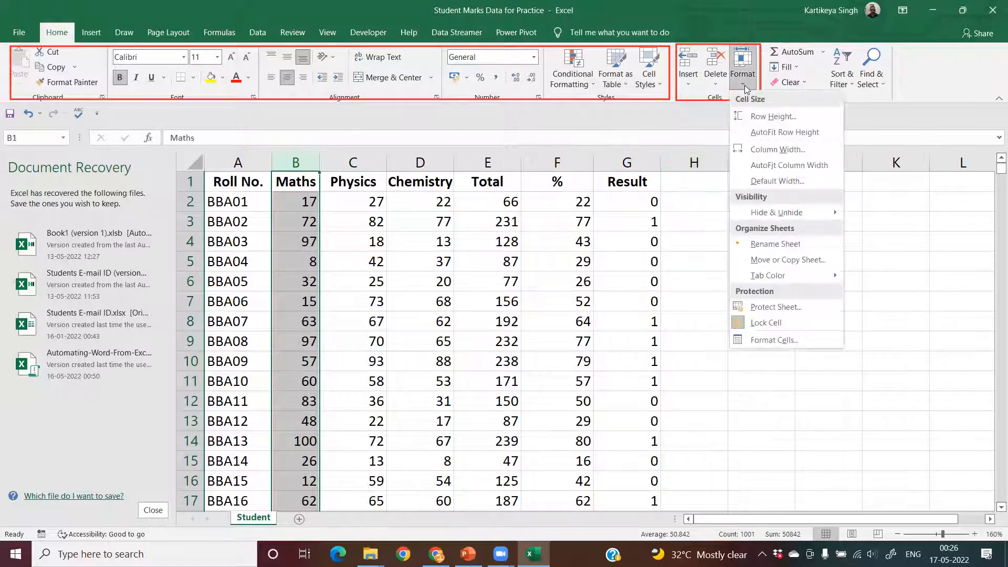
pyautogui.click(769, 189)
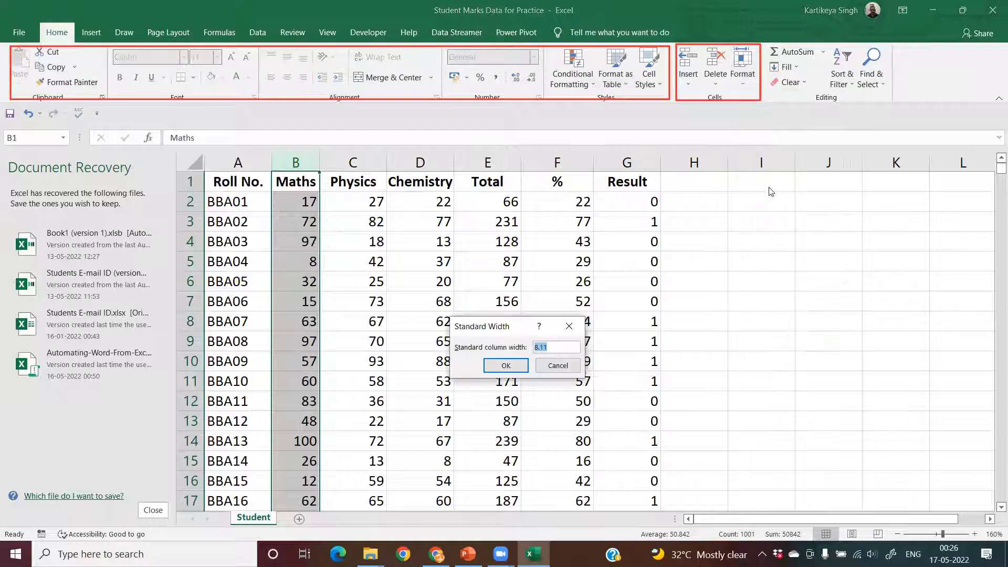
pyautogui.click(507, 366)
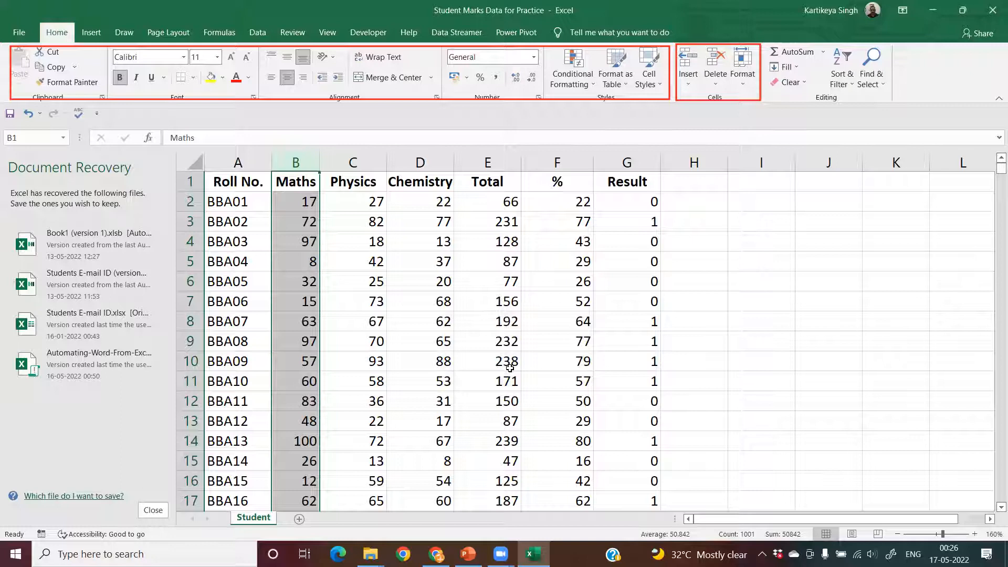
pyautogui.click(742, 84)
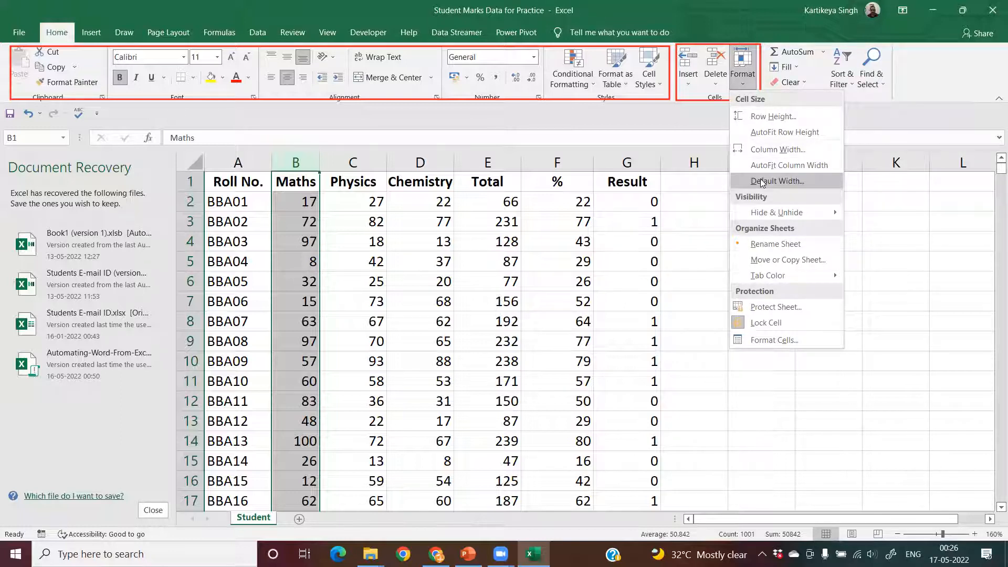
pyautogui.moveTo(786, 212)
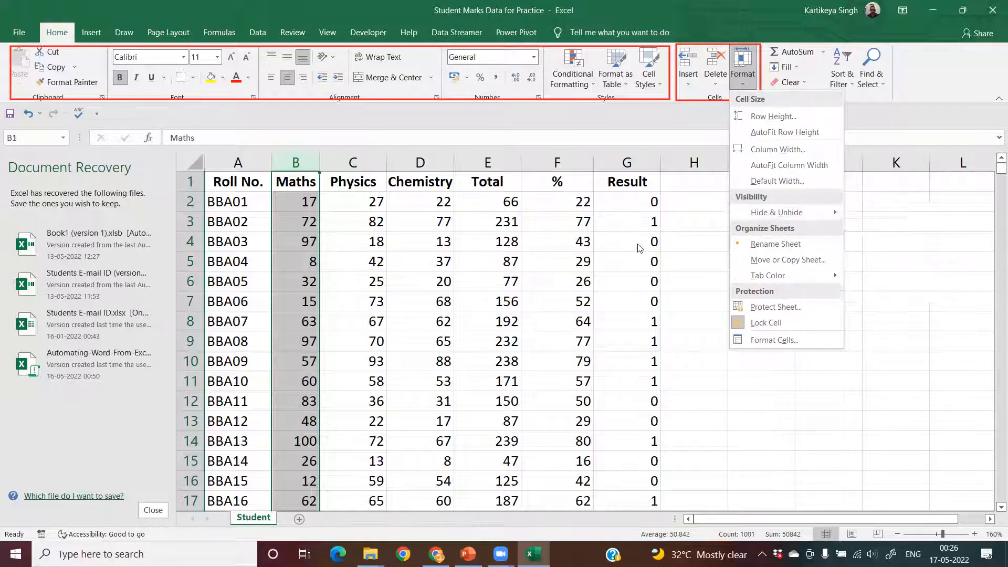
pyautogui.click(691, 243)
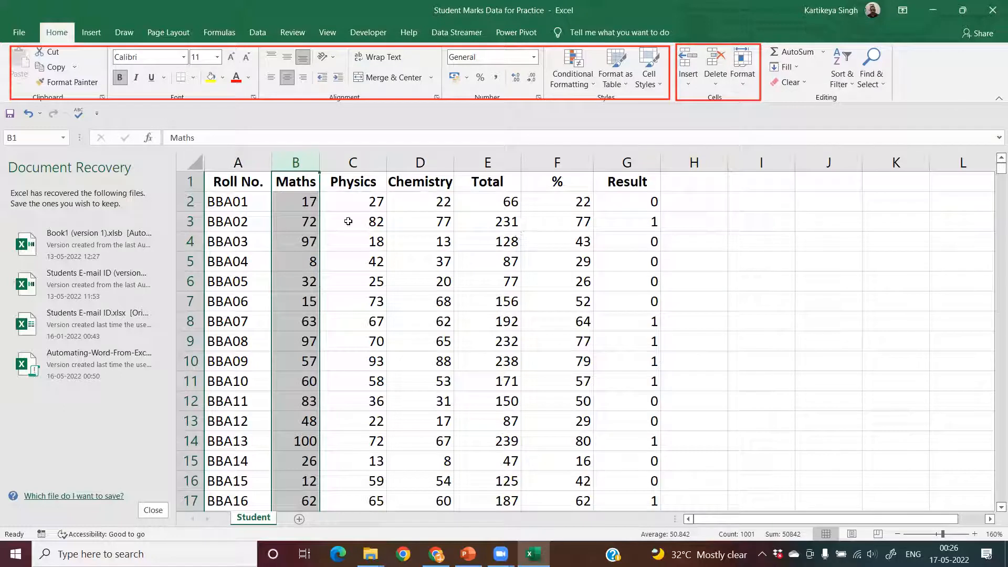
# - Hide the Maths, Chemistry, Total, % and Result columns together, leaving out Roll No. and Physics
pyautogui.click(355, 164)
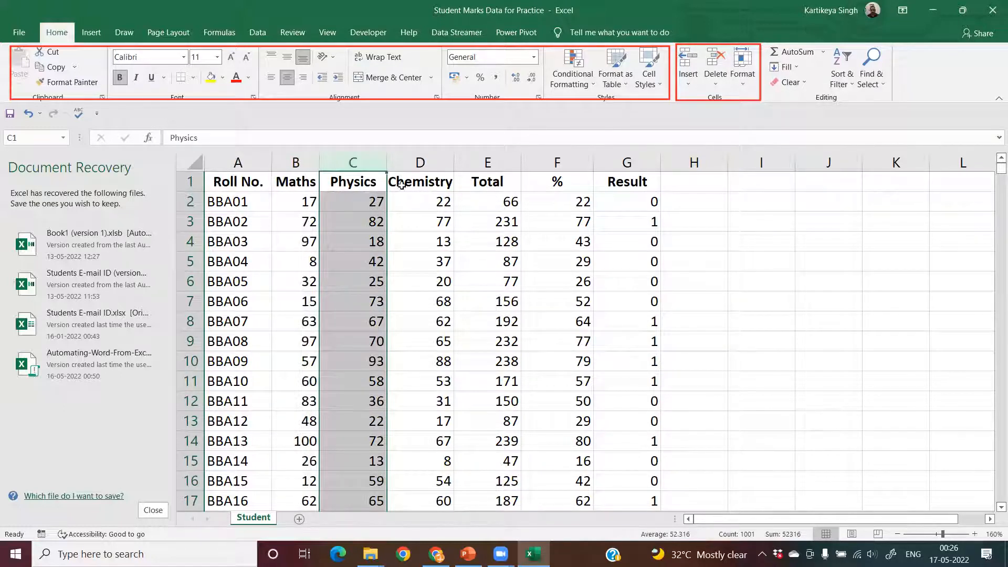
pyautogui.click(296, 162)
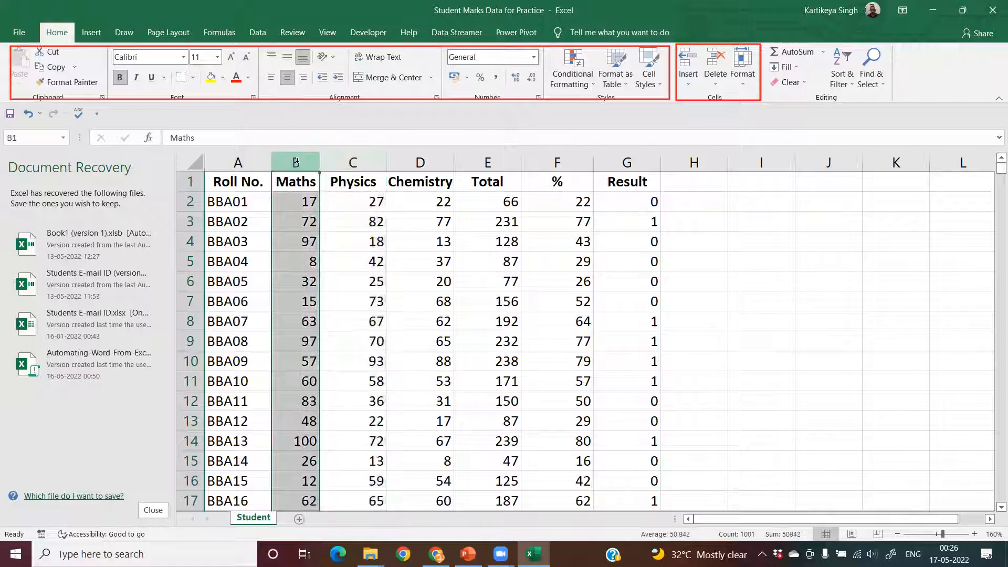
pyautogui.keyDown('ctrl'); pyautogui.click(418, 165); pyautogui.keyUp('ctrl')
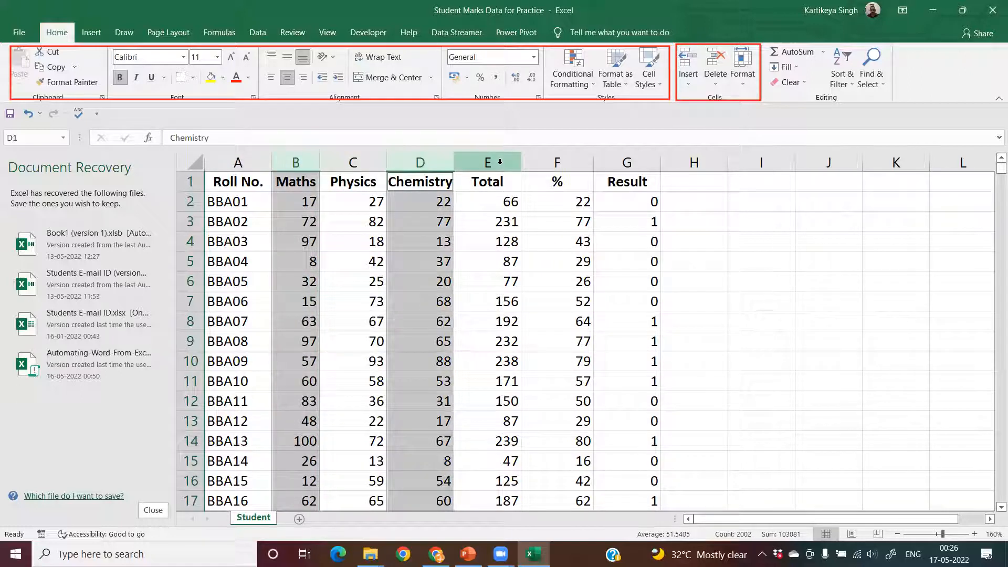
pyautogui.keyDown('ctrl'); pyautogui.click(499, 162); pyautogui.keyUp('ctrl')
pyautogui.keyDown('ctrl'); pyautogui.click(557, 164); pyautogui.keyUp('ctrl')
pyautogui.keyDown('ctrl'); pyautogui.click(621, 162); pyautogui.keyUp('ctrl')
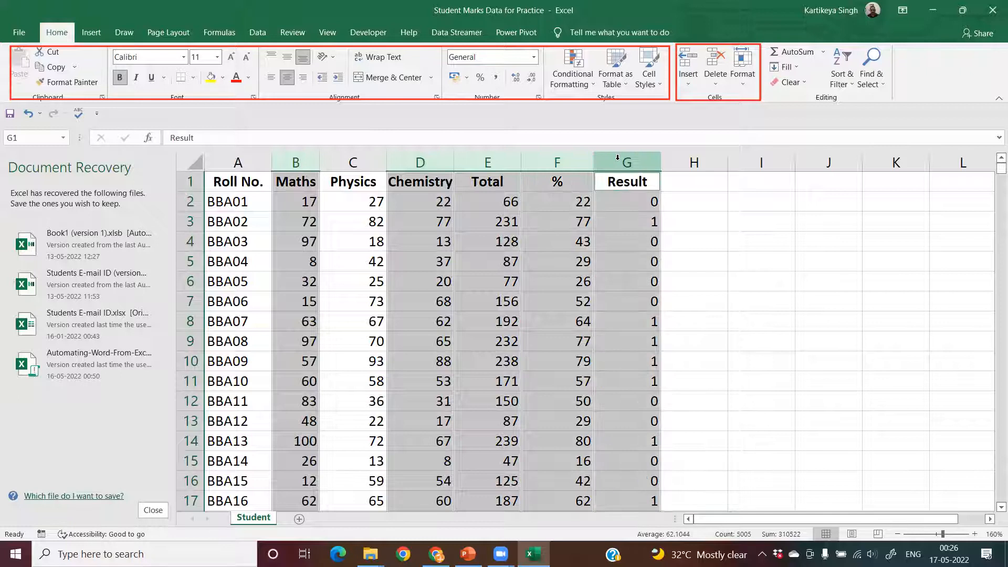
pyautogui.rightClick(619, 162)
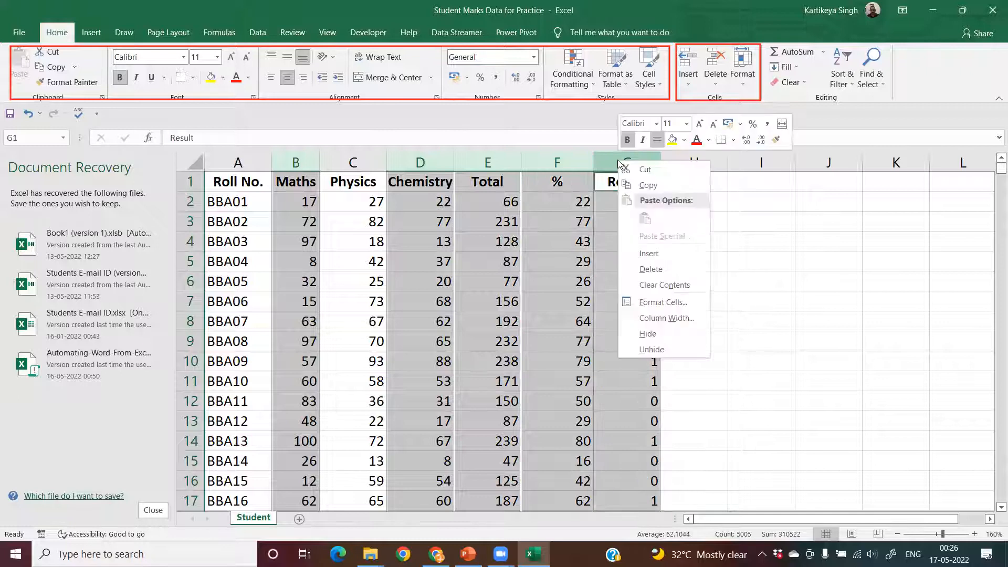
pyautogui.click(658, 334)
pyautogui.click(376, 224)
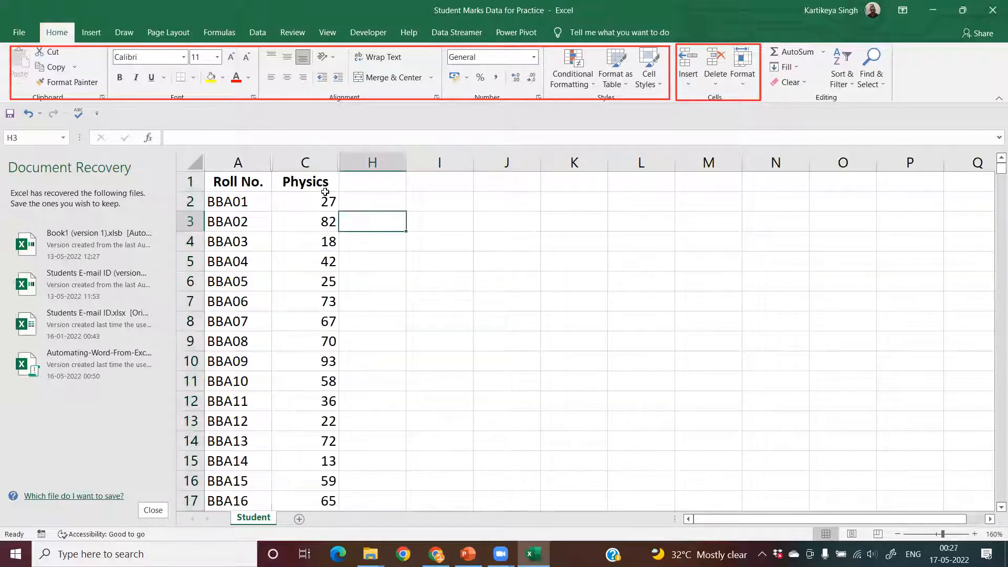
# - Try to unhide the hidden columns with only the Physics header cell selected
pyautogui.click(327, 191)
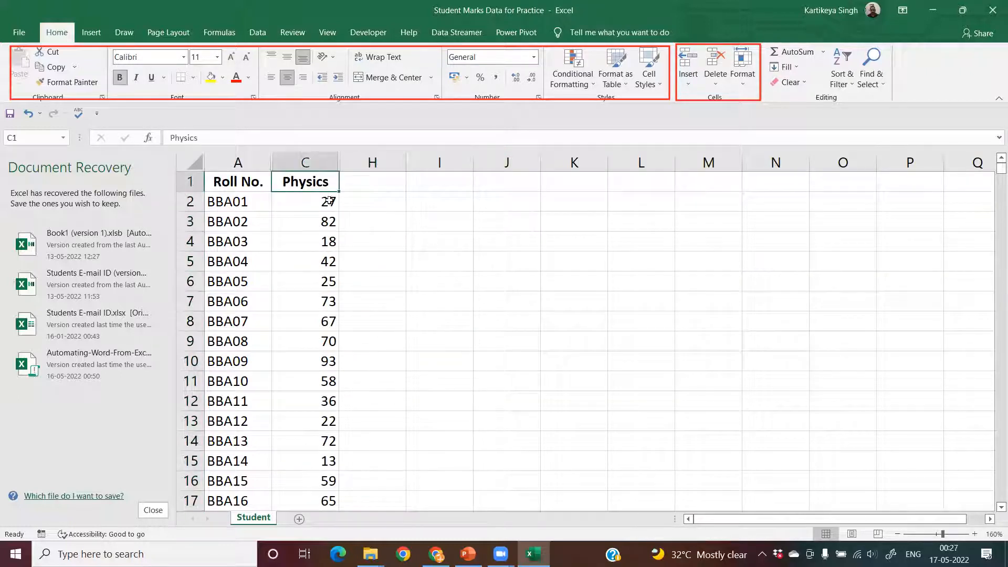
pyautogui.click(746, 80)
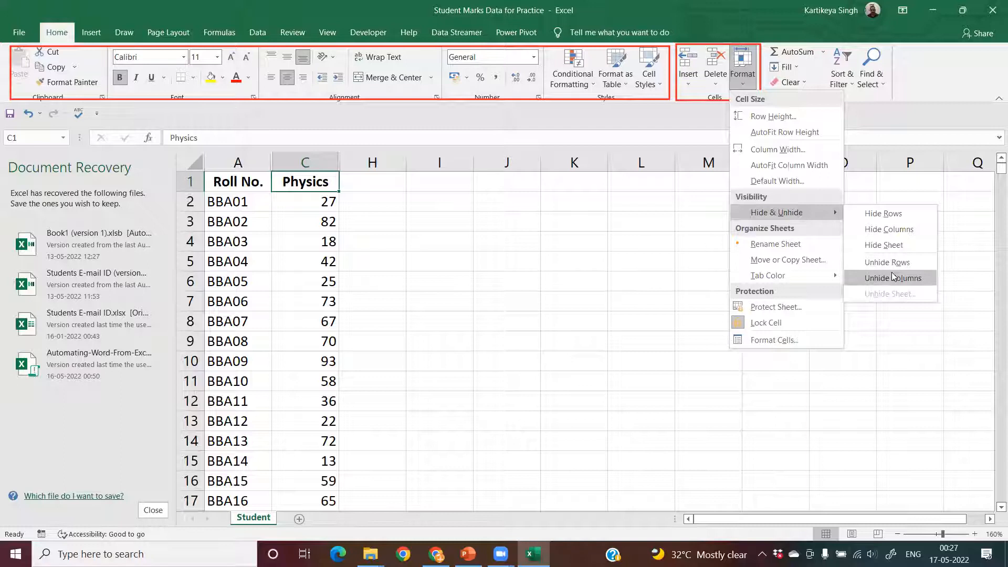
pyautogui.click(893, 277)
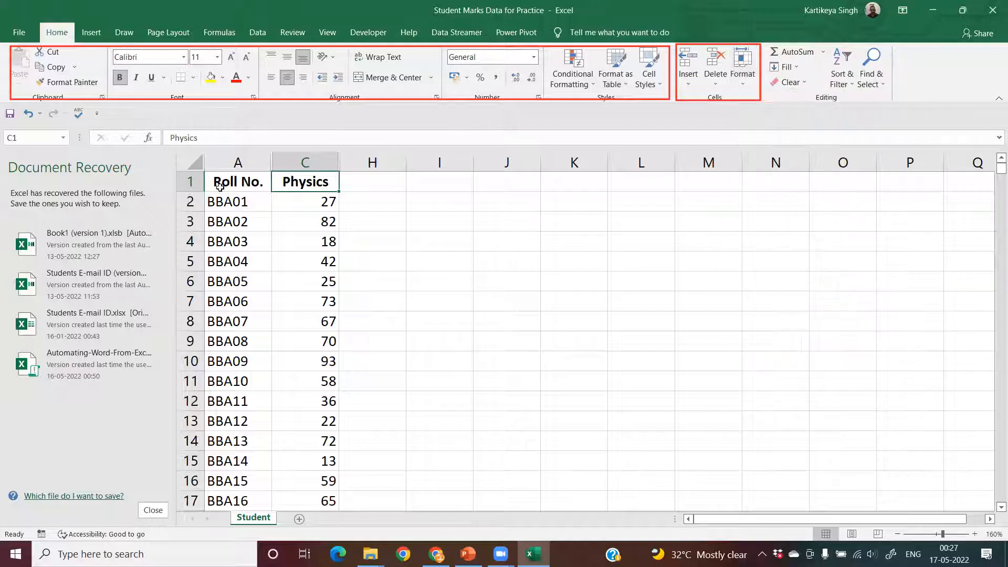
# - Unhide all hidden columns between columns A and H
pyautogui.moveTo(263, 162); pyautogui.dragTo(366, 164)
pyautogui.click(744, 84)
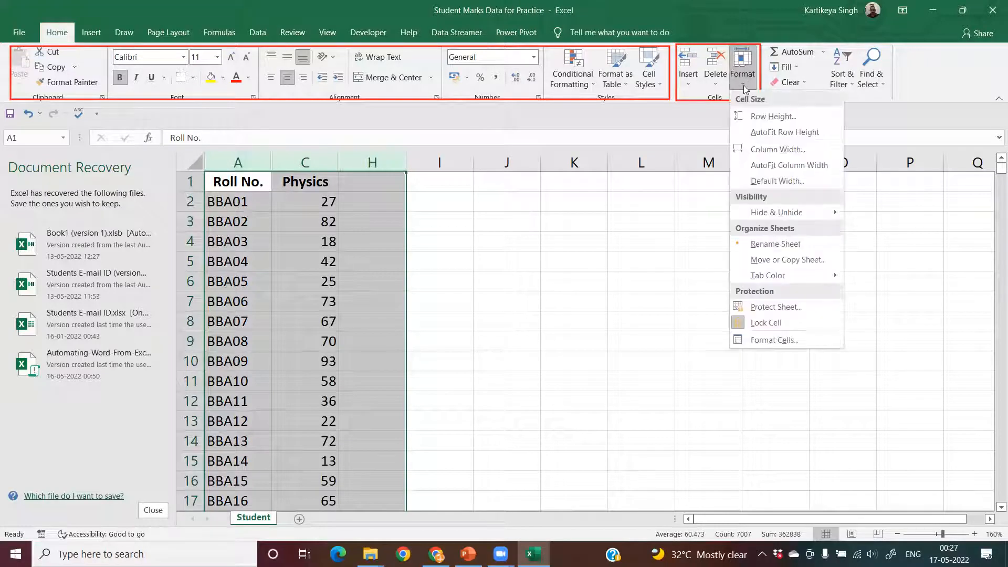
pyautogui.moveTo(813, 212)
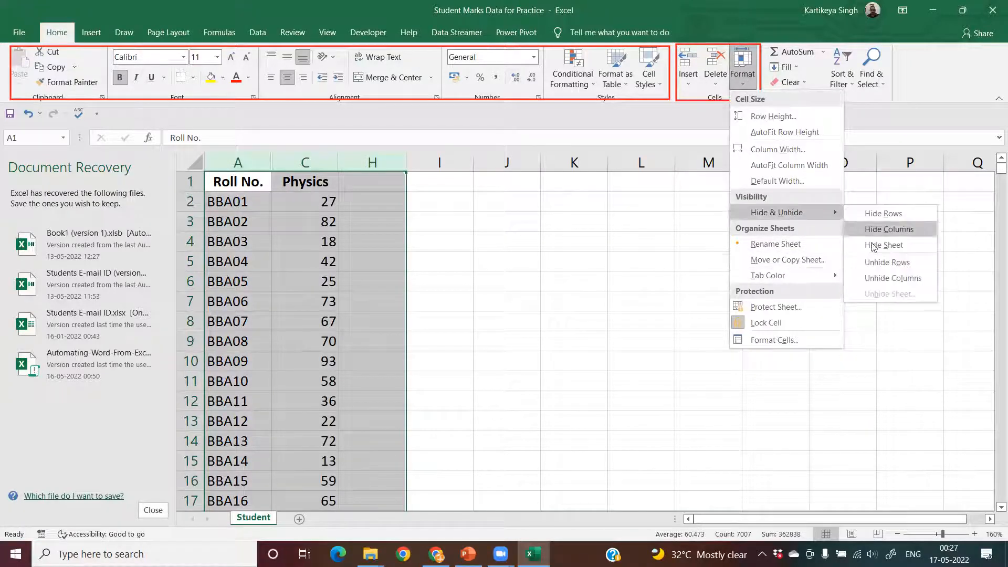
pyautogui.click(885, 279)
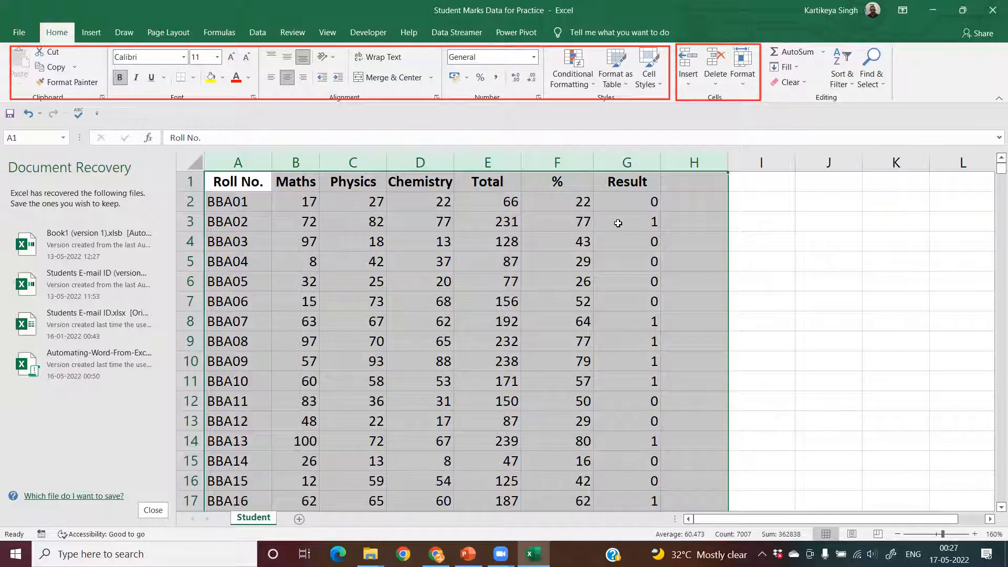
pyautogui.click(352, 210)
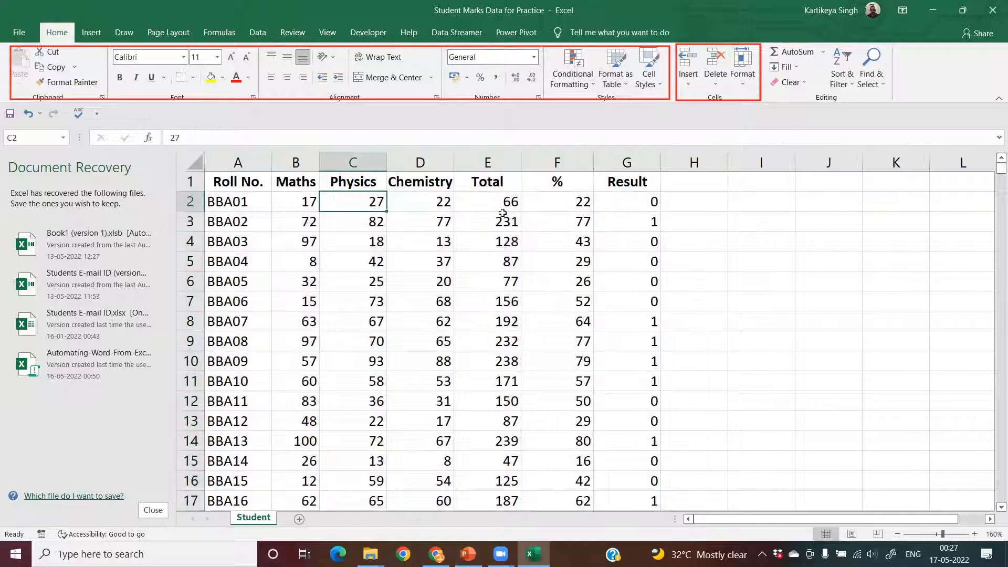
# - Rename the Student worksheet as "Student Working"
pyautogui.click(748, 79)
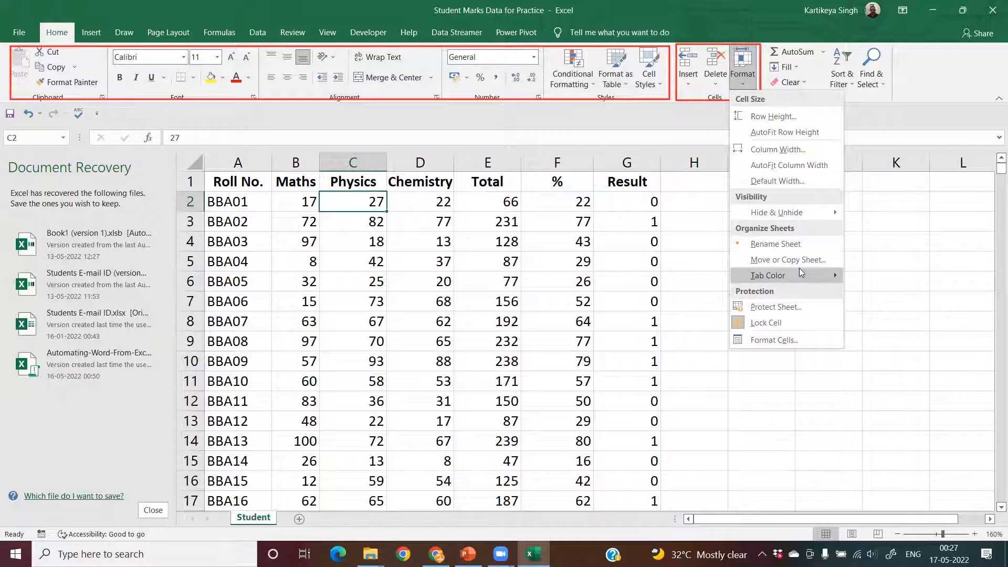
pyautogui.click(790, 242)
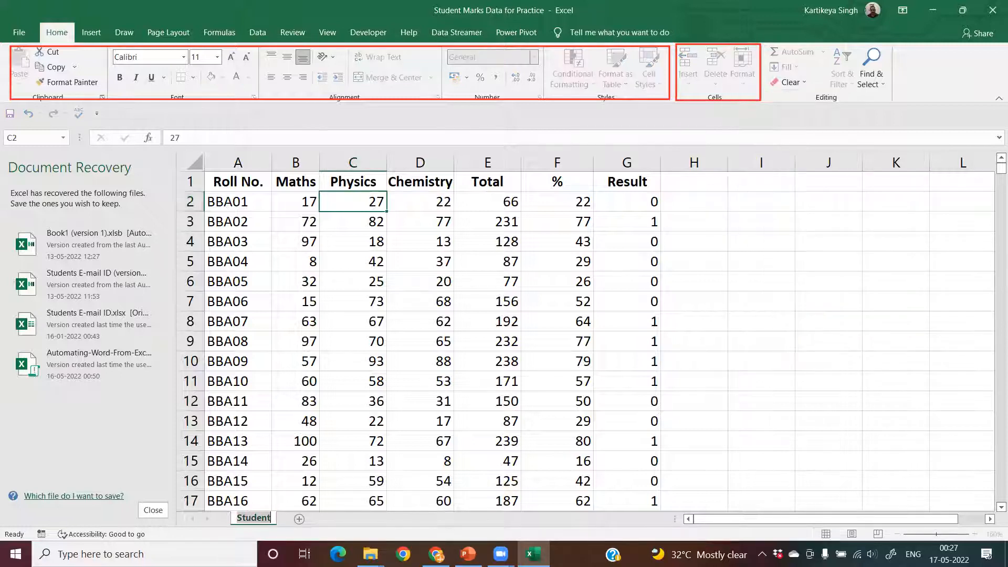
pyautogui.press('Escape')
pyautogui.doubleClick(267, 518)
pyautogui.press('BackSpace')
pyautogui.write('Student')
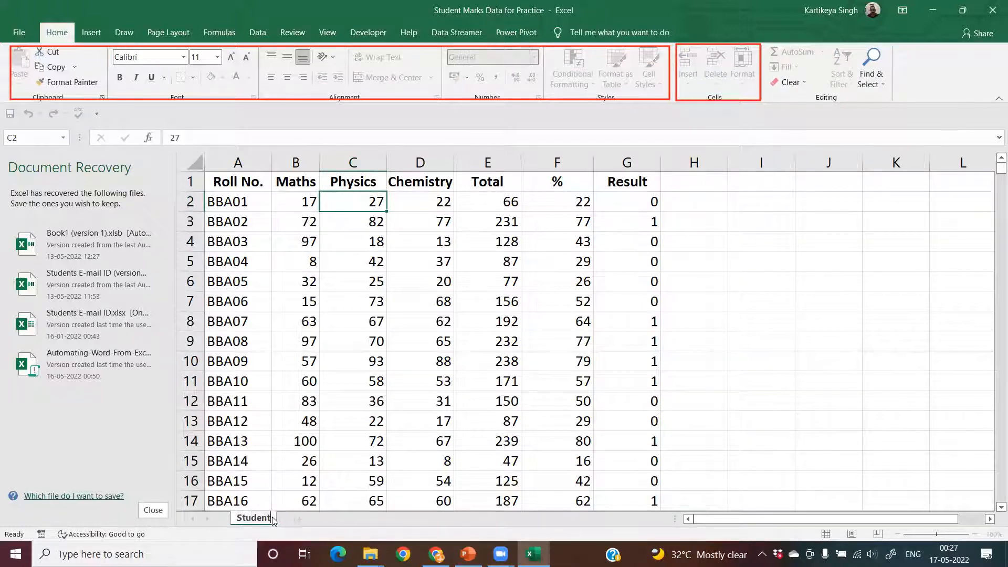
pyautogui.write(' Working')
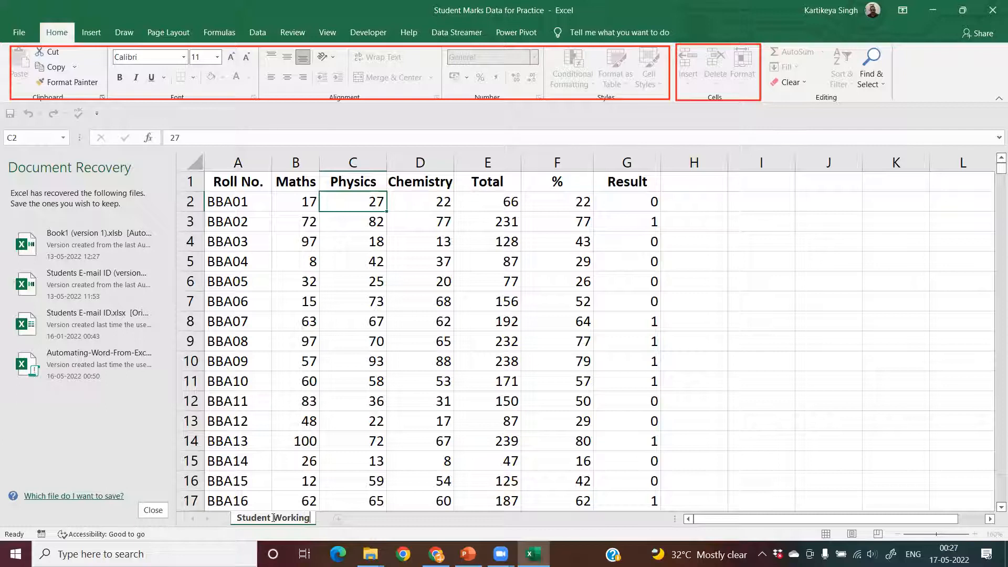
pyautogui.click(516, 346)
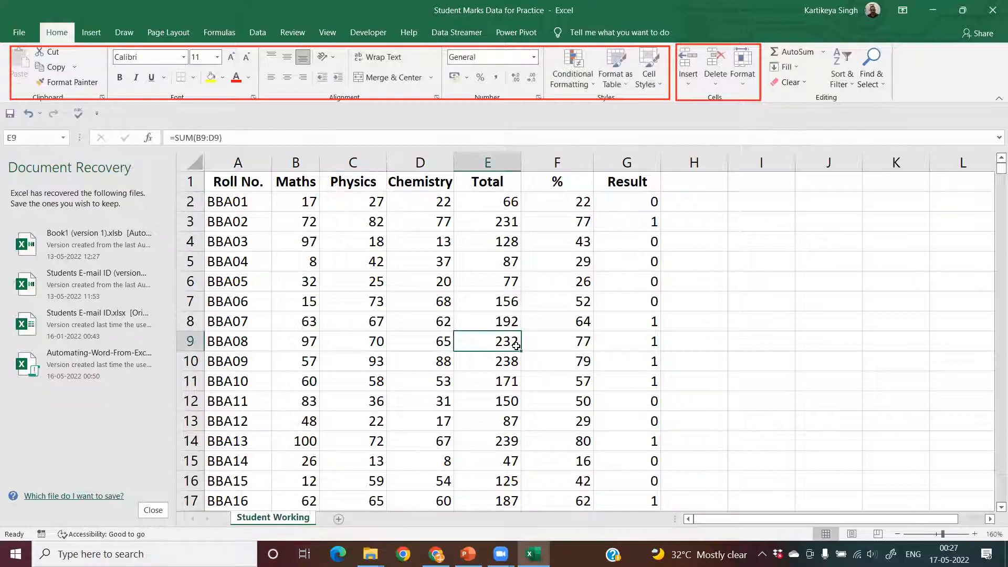
pyautogui.click(742, 65)
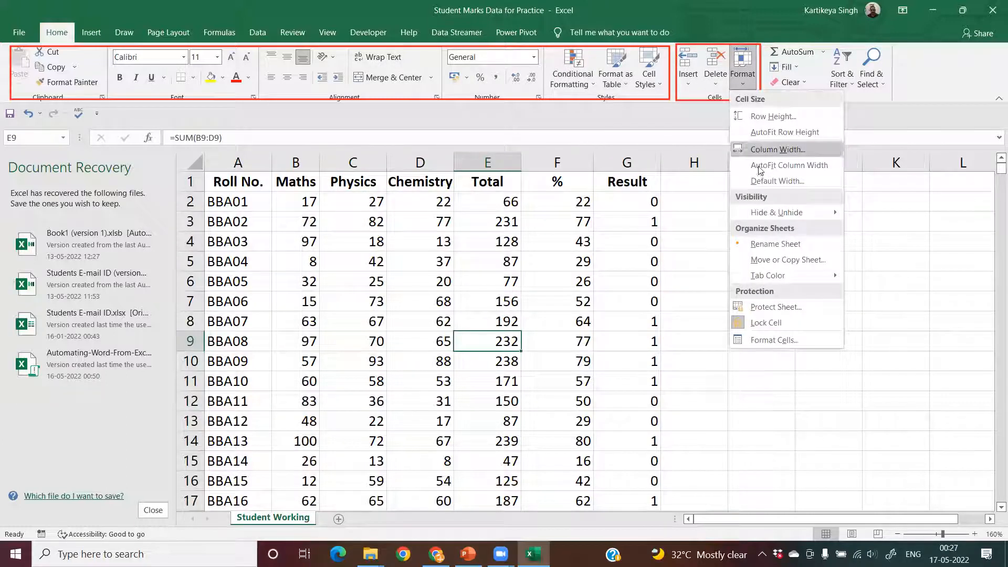
pyautogui.click(786, 260)
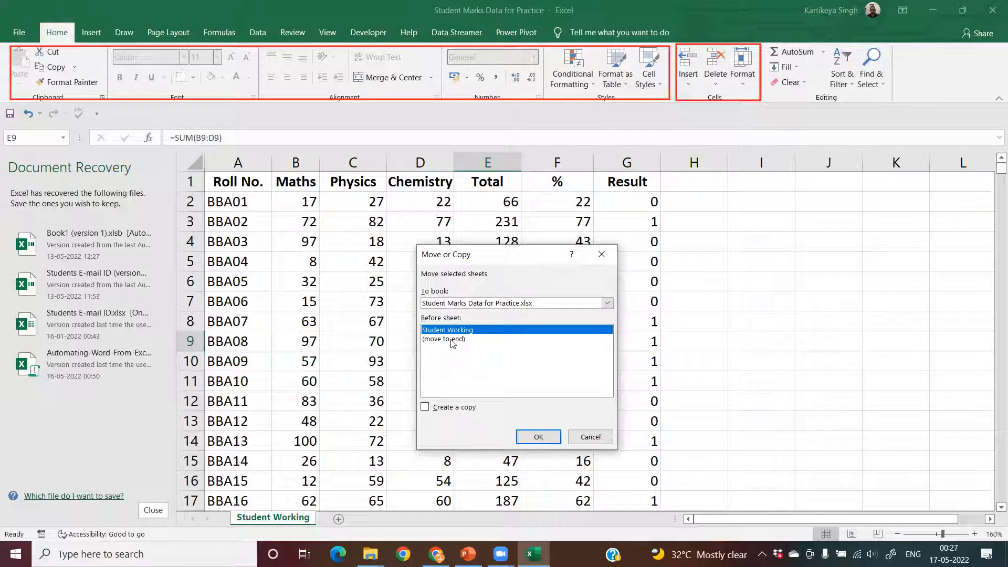
pyautogui.click(425, 408)
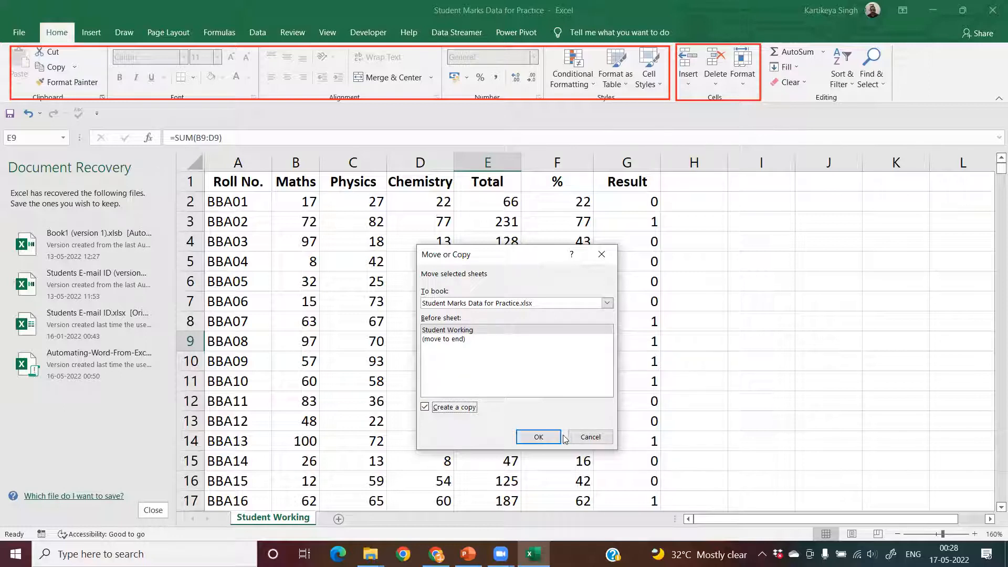
pyautogui.click(587, 438)
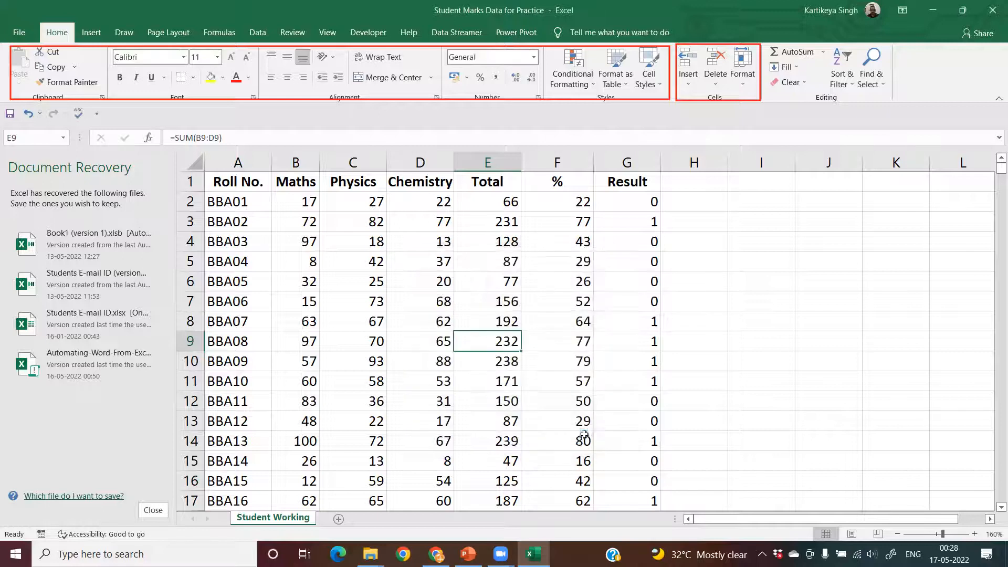
# - Set the tab color of the Student Working sheet to the standard Red
pyautogui.click(750, 77)
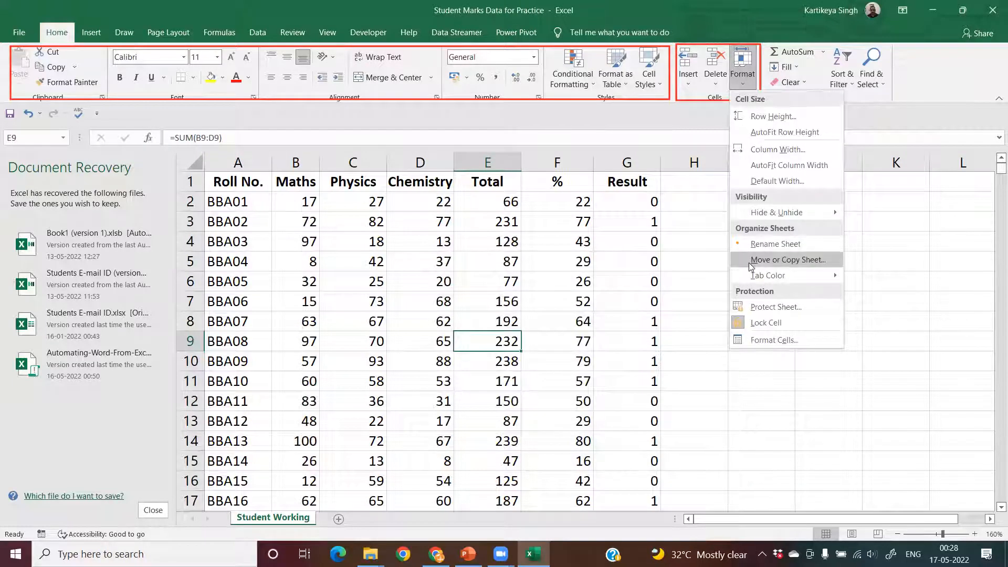
pyautogui.moveTo(824, 278)
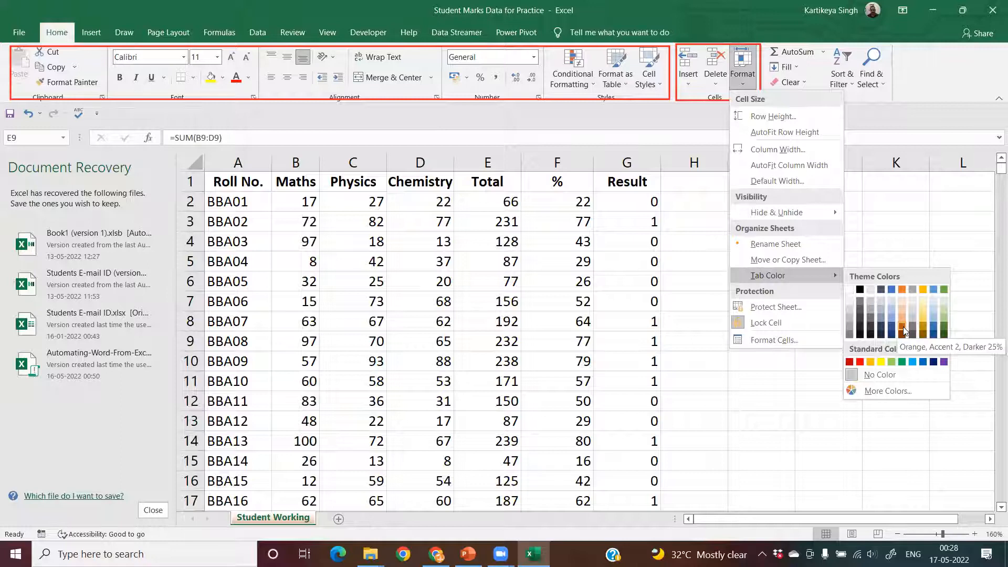
pyautogui.click(860, 362)
pyautogui.click(510, 422)
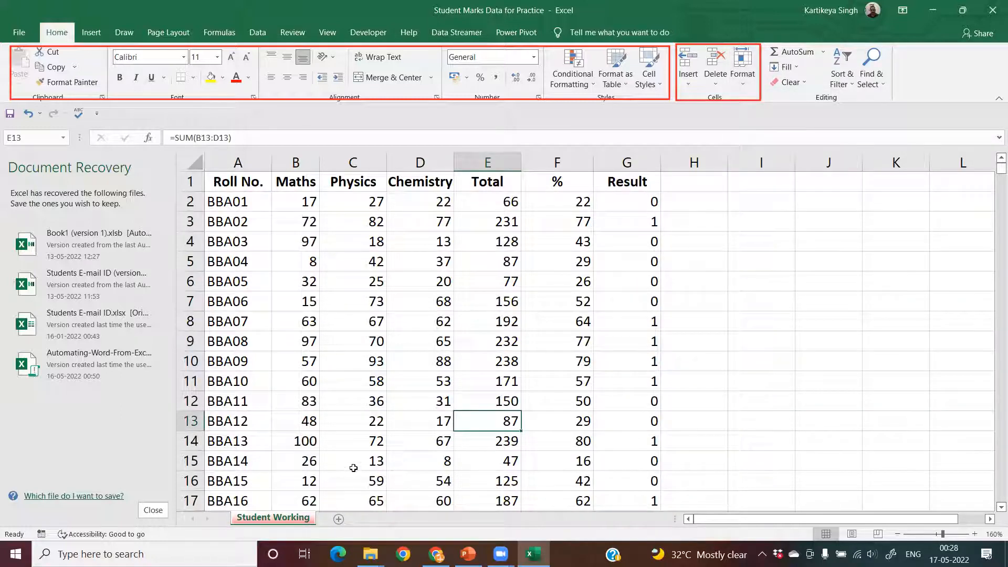
# - Add a new blank worksheet after Student Working and return to the Student Working sheet
pyautogui.click(338, 519)
pyautogui.click(297, 519)
pyautogui.click(326, 520)
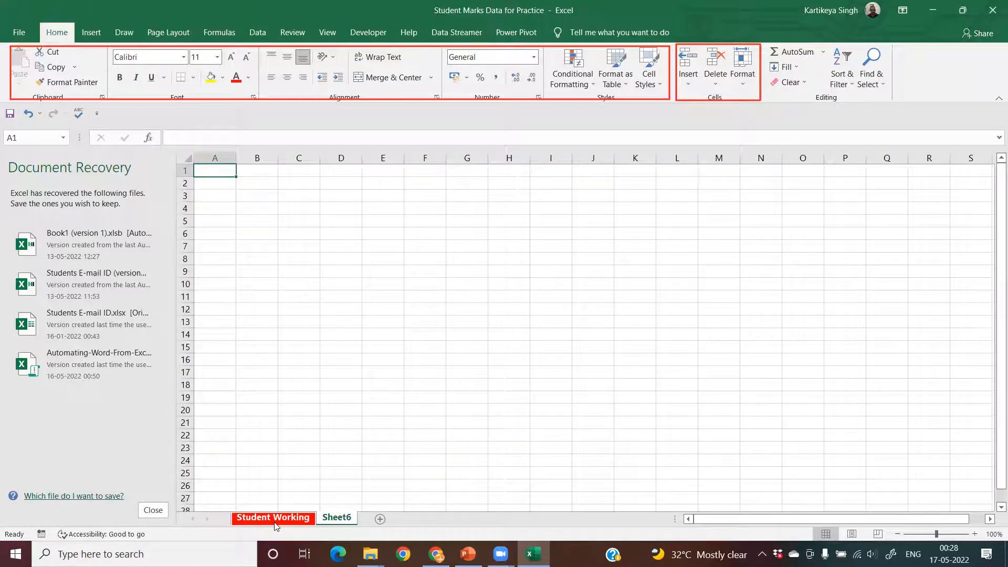
pyautogui.click(303, 522)
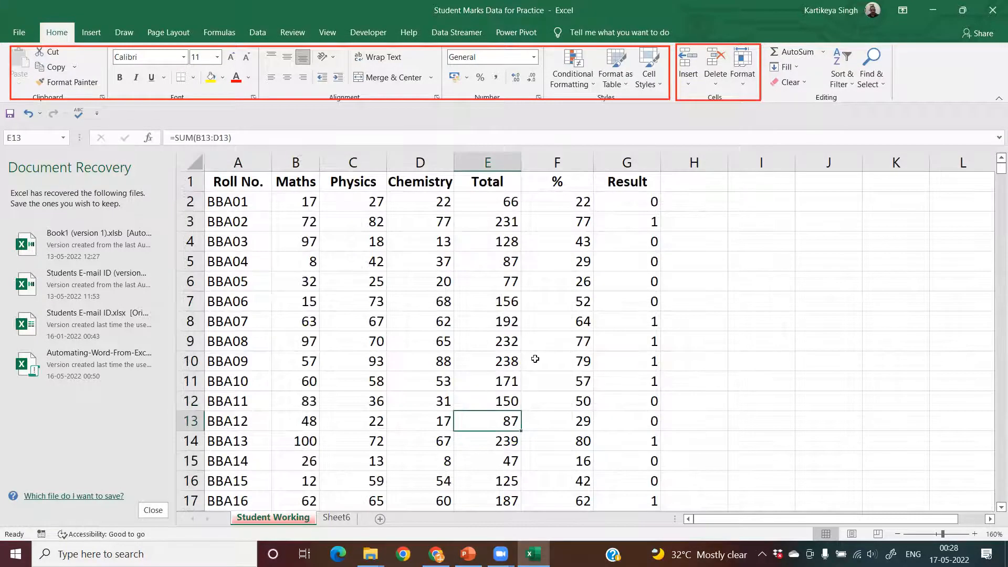
# - Protect the Student Working sheet with a password, entering and re-entering the password and keeping the default user permissions
pyautogui.click(752, 77)
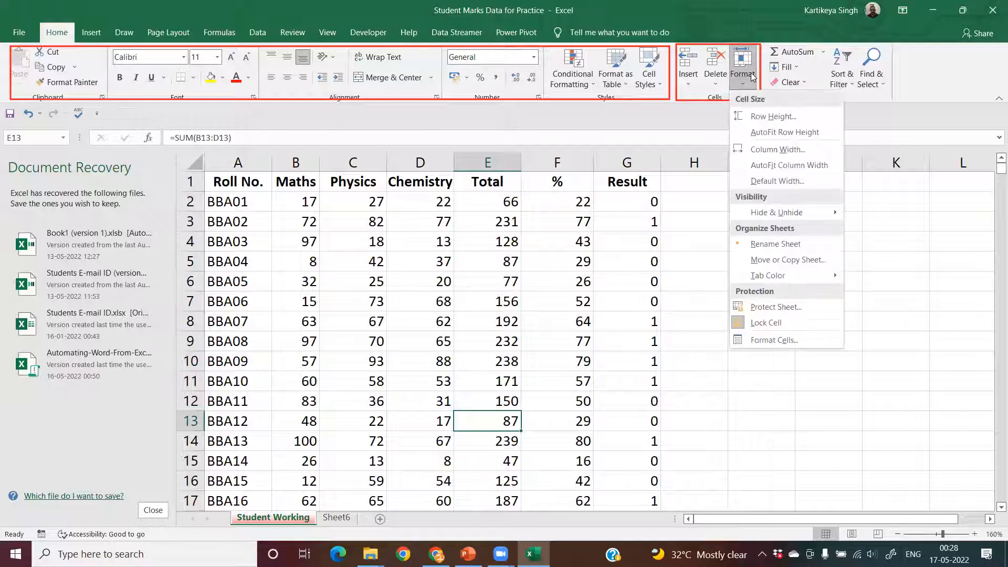
pyautogui.click(776, 308)
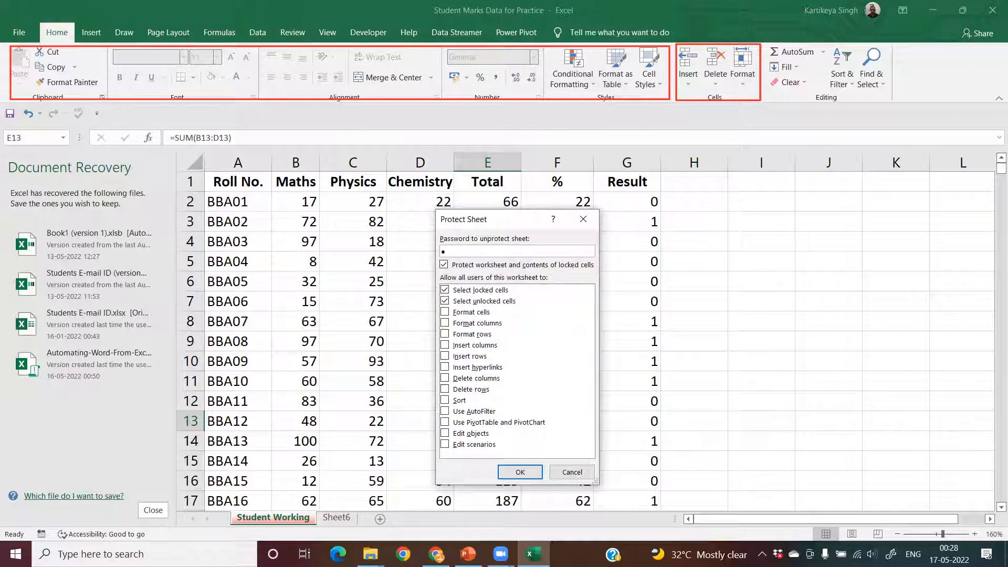
pyautogui.write('••••••')
pyautogui.click(520, 472)
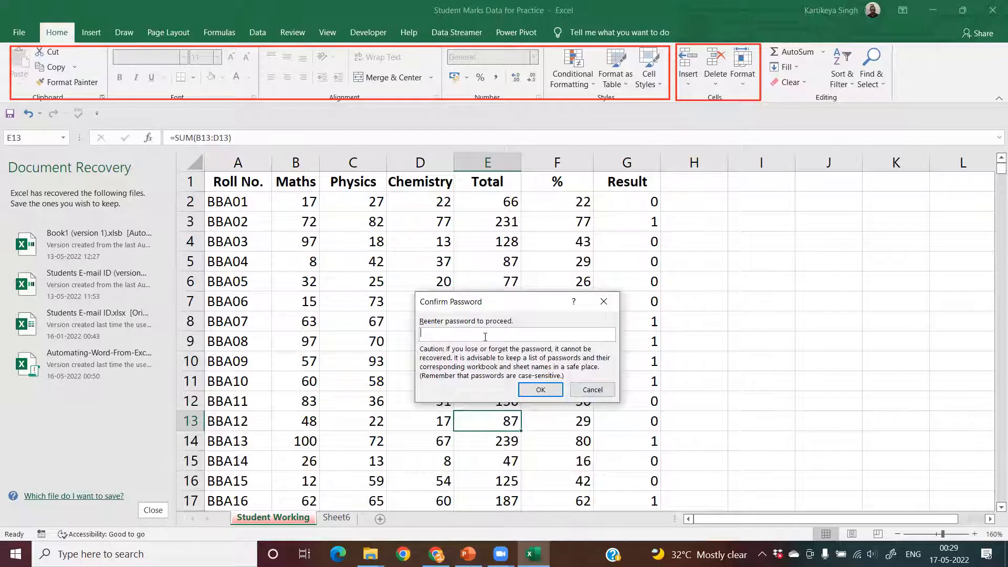
pyautogui.write('•••')
pyautogui.click(553, 394)
# - Try to delete the contents of cells E8, I7, H8 and H5 on the protected sheet
pyautogui.click(467, 321)
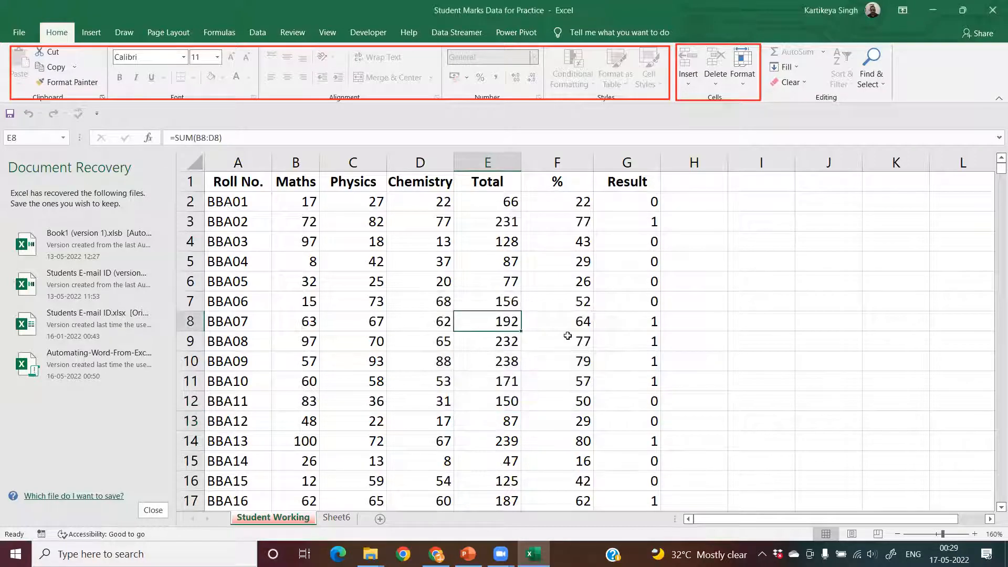
pyautogui.press('Delete')
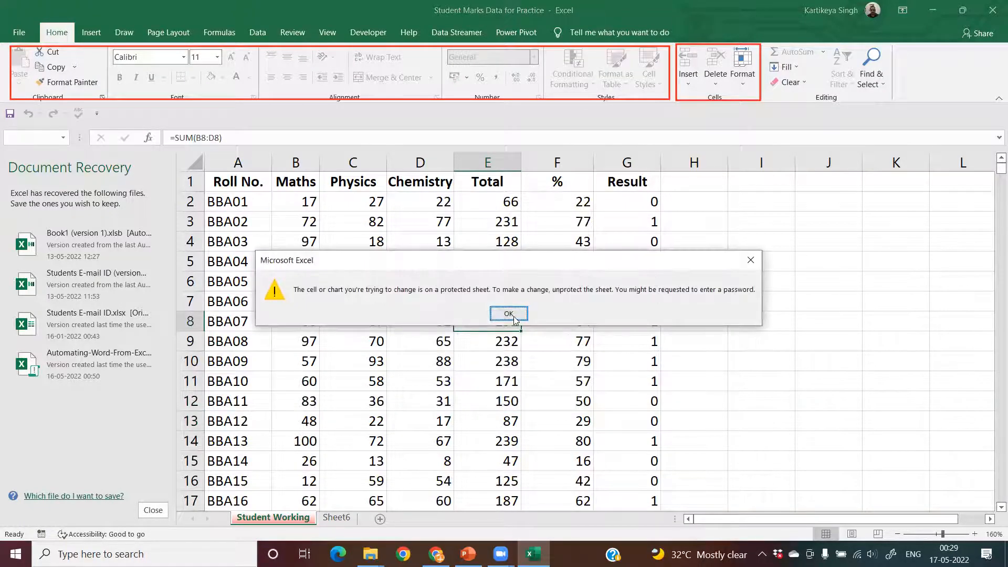
pyautogui.click(509, 313)
pyautogui.click(764, 307)
pyautogui.press('Delete')
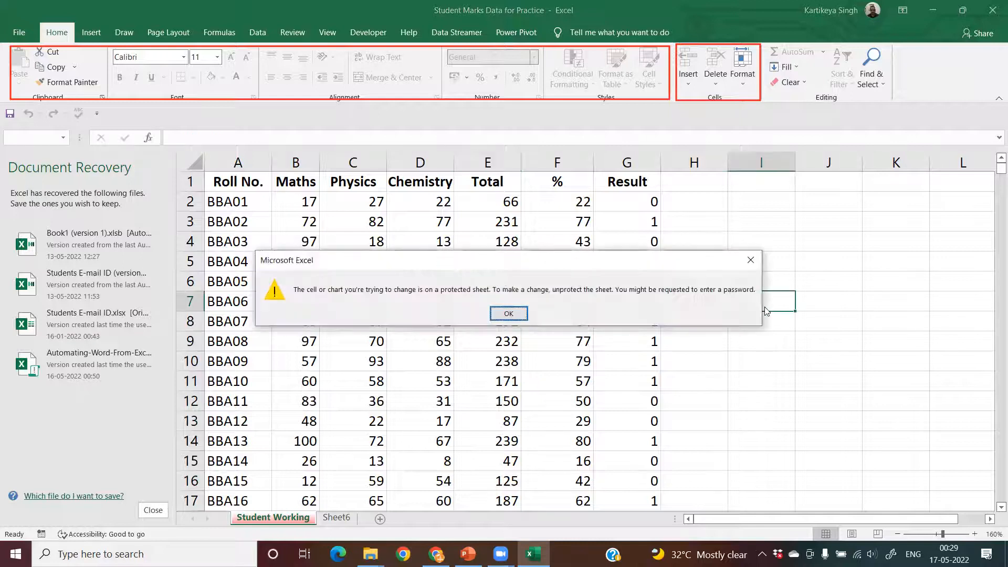
pyautogui.click(515, 314)
pyautogui.click(681, 314)
pyautogui.press('Delete')
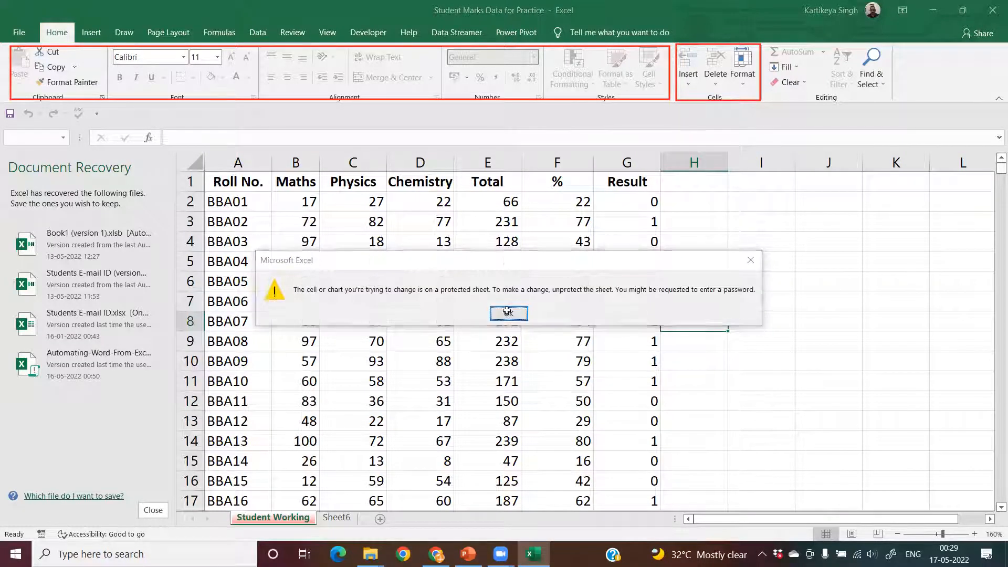
pyautogui.press('Return')
pyautogui.click(701, 260)
pyautogui.press('Delete')
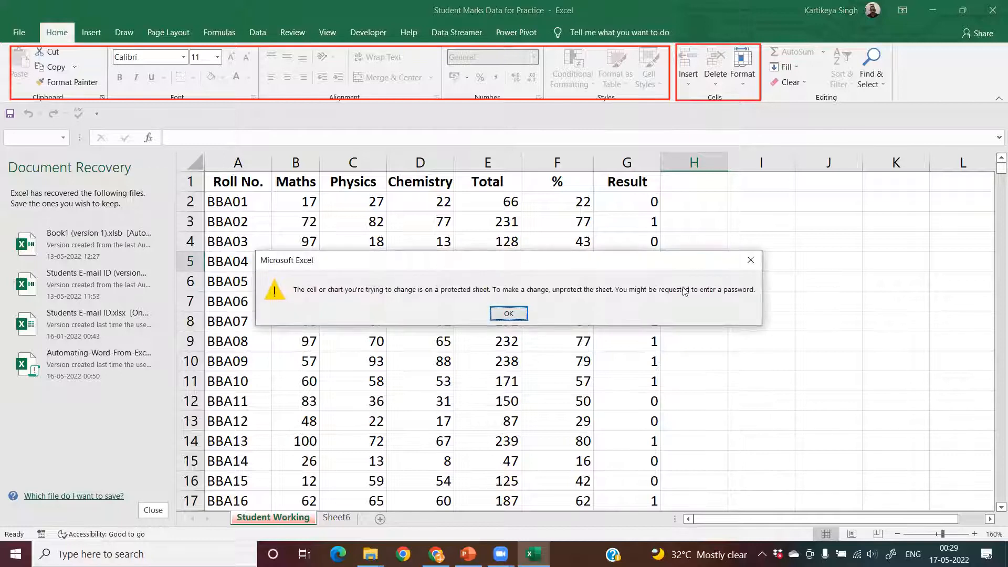
pyautogui.click(508, 314)
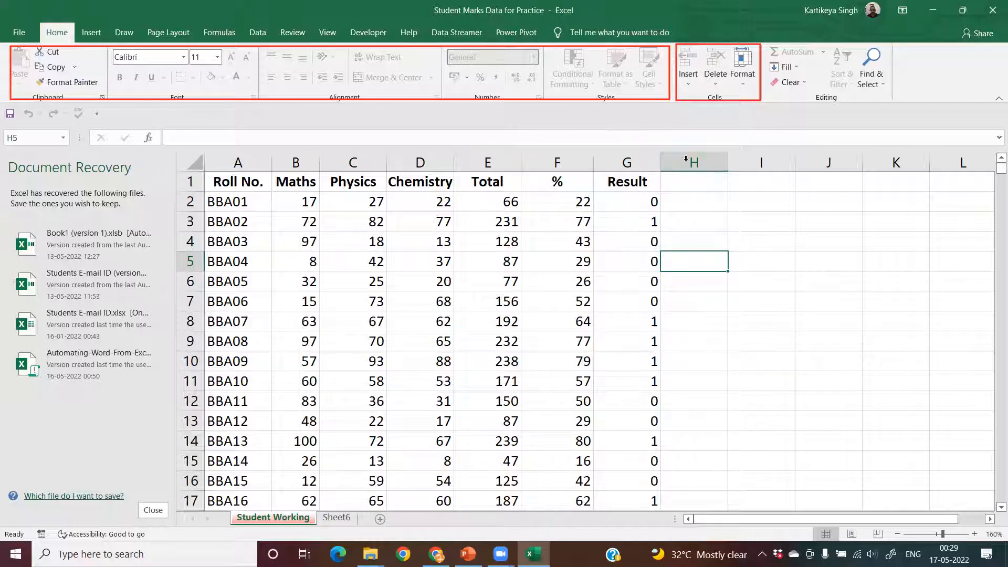
# - Unprotect the Student Working sheet by entering the sheet password
pyautogui.click(742, 68)
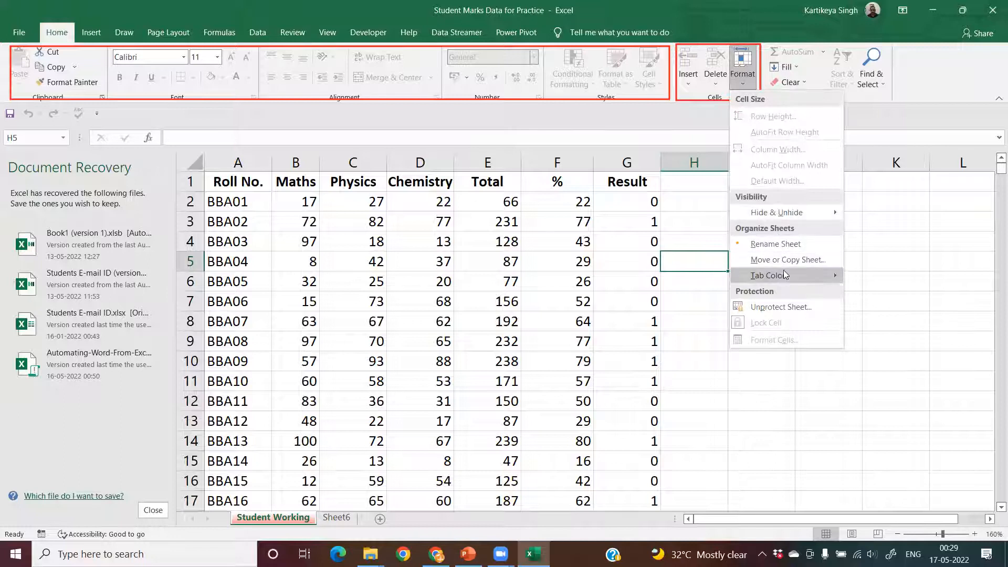
pyautogui.click(780, 307)
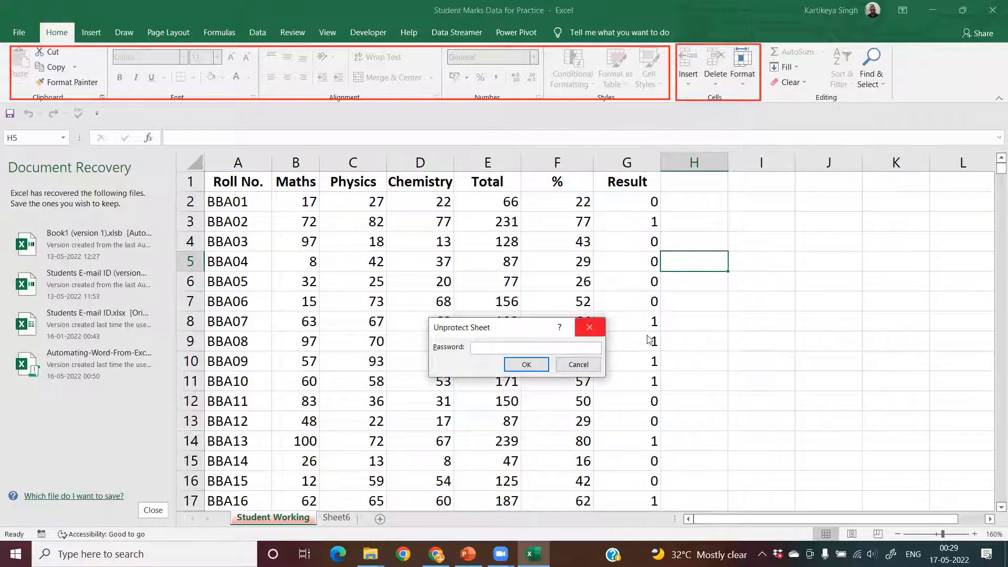
pyautogui.write('1')
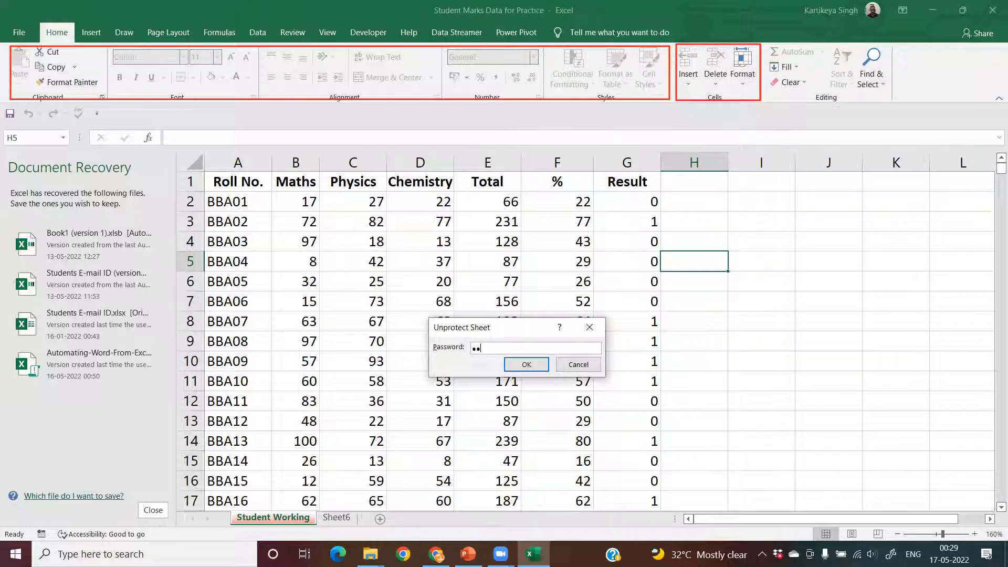
pyautogui.write('•••')
pyautogui.press('Return')
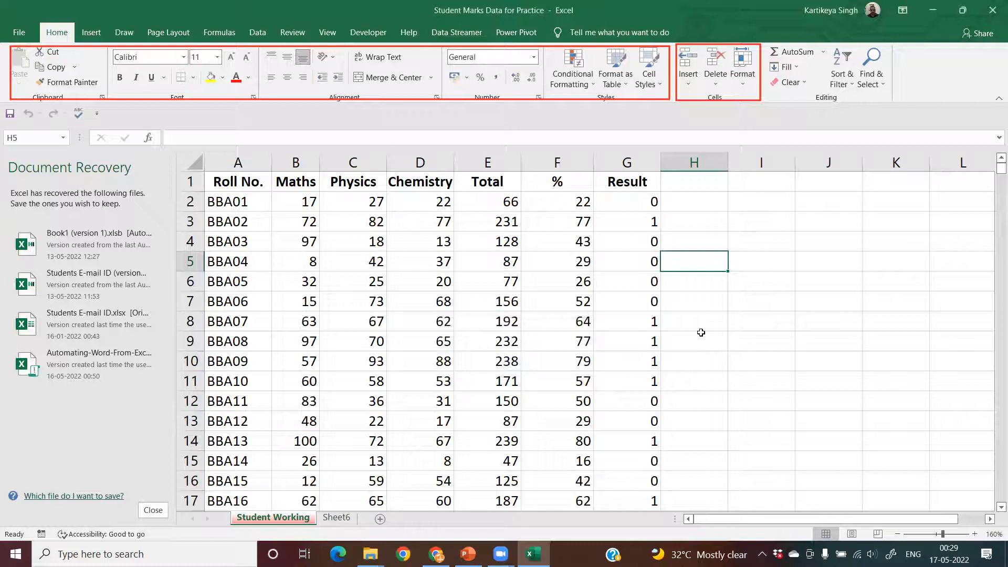
# - Test editing on the unprotected sheet by entering "sdfsdfsd" in cell H9 and erasing it
pyautogui.click(701, 333)
pyautogui.write('sdfsdfsd')
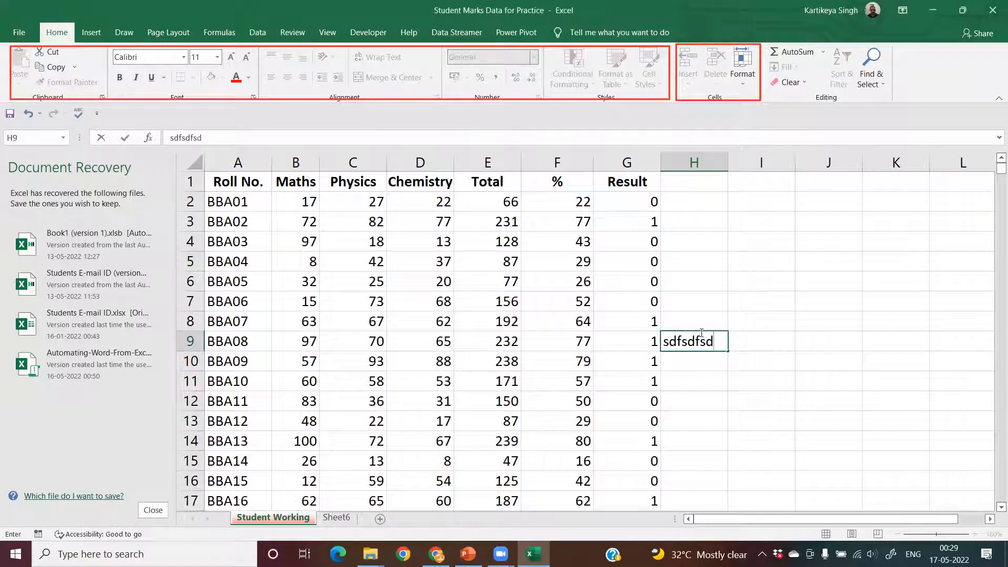
pyautogui.press('BackSpace')
pyautogui.press('BackSpace')
pyautogui.press('BackSpace')
pyautogui.press('BackSpace')
pyautogui.press('BackSpace')
pyautogui.press('BackSpace')
pyautogui.press('BackSpace')
pyautogui.press('BackSpace')
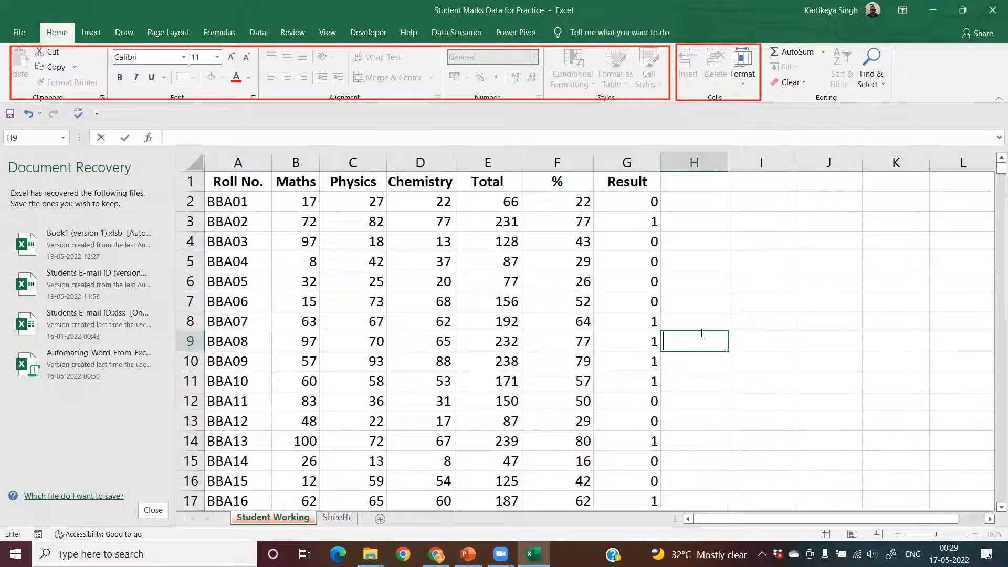
# - Review the font options in Format Cells for cell H9 and accept them without changes
pyautogui.click(745, 69)
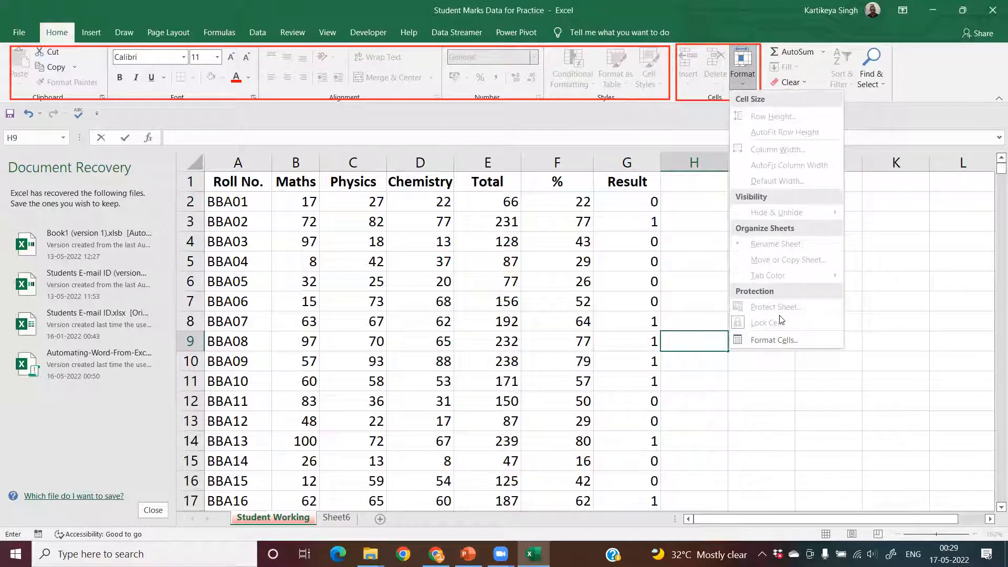
pyautogui.click(777, 336)
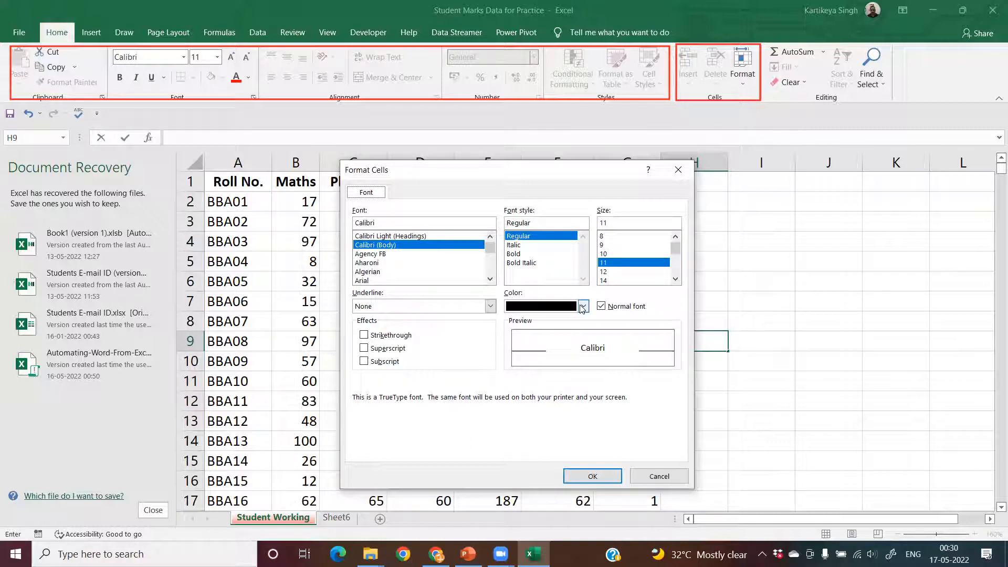
pyautogui.click(590, 474)
pyautogui.click(742, 77)
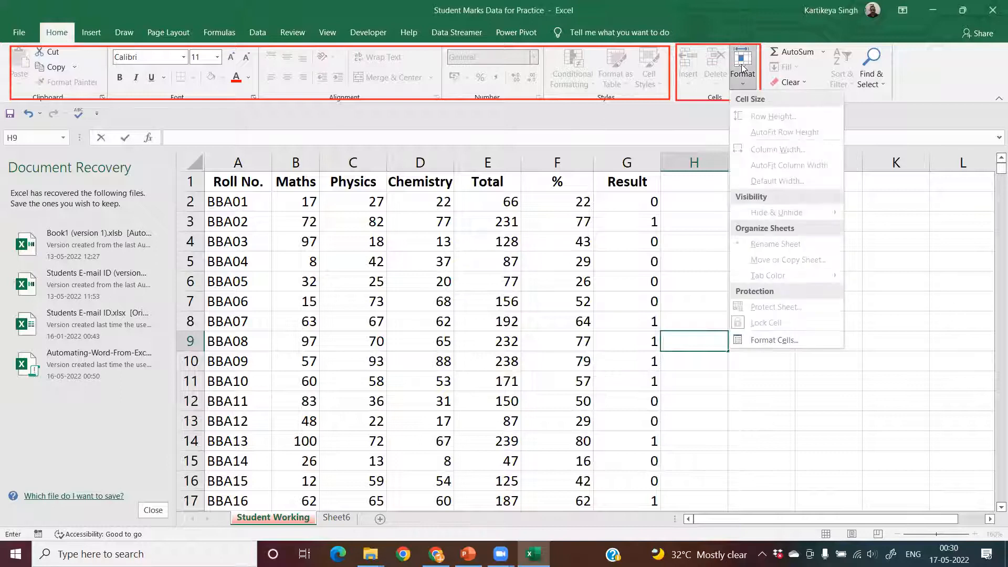
pyautogui.click(518, 217)
# - Review the Insert, Delete and Format commands of the Cells group with the % column selected
pyautogui.click(557, 162)
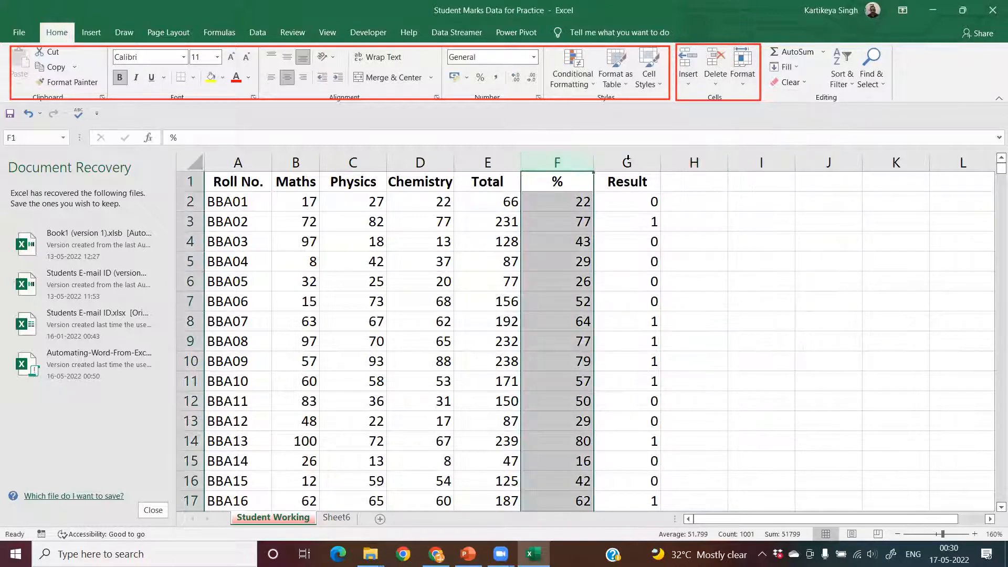
pyautogui.click(691, 82)
pyautogui.click(713, 86)
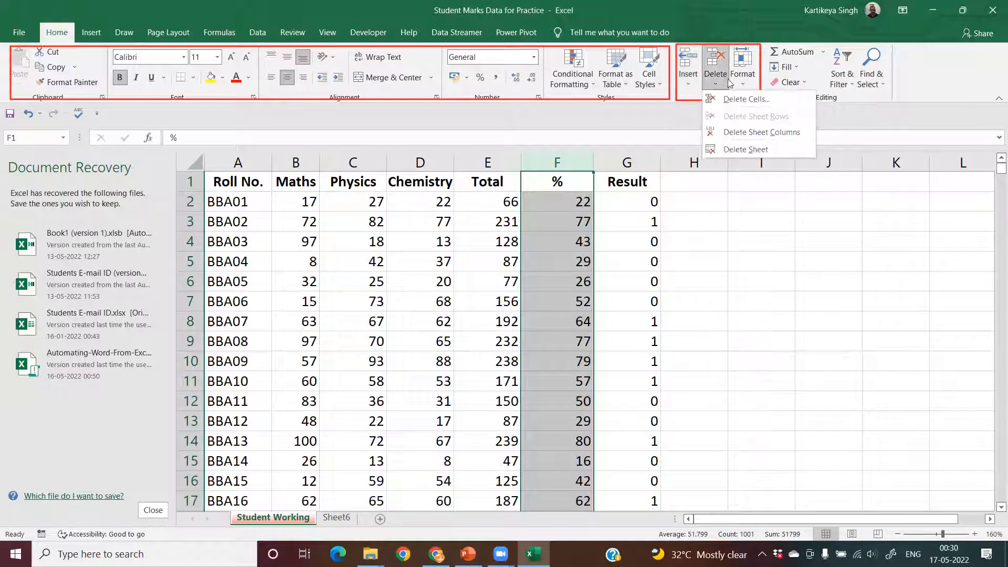
pyautogui.click(743, 82)
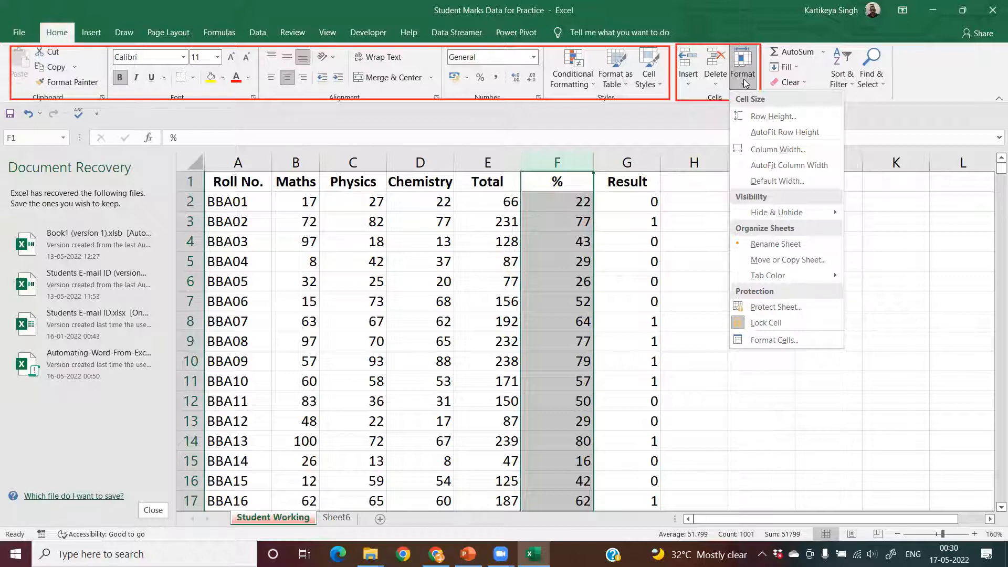
pyautogui.click(686, 233)
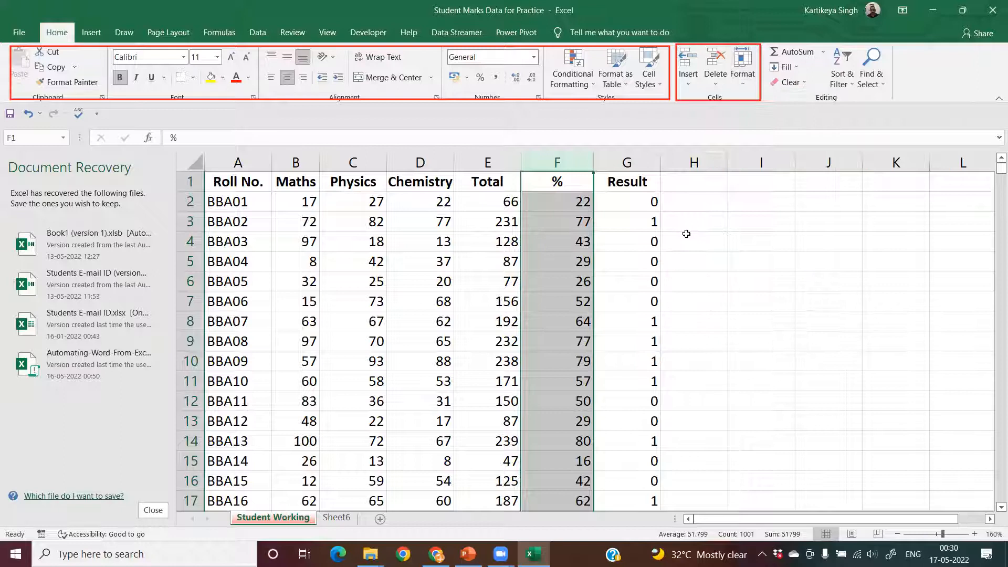
pyautogui.click(686, 233)
# - Resize columns A to G together, first widening them and finally narrowing them all to an equal compact width
pyautogui.click(265, 167)
pyautogui.moveTo(269, 167); pyautogui.dragTo(607, 157)
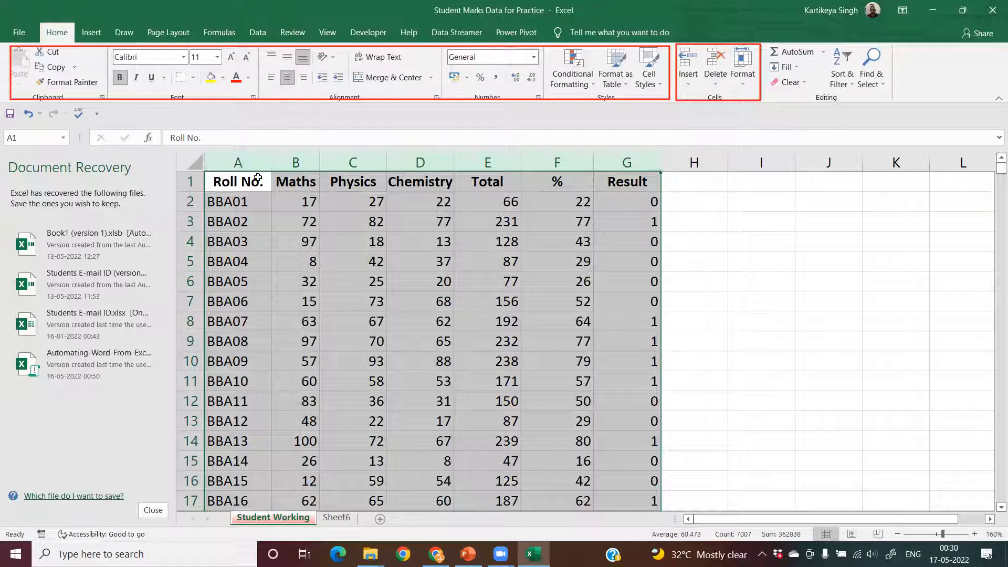
pyautogui.moveTo(240, 160); pyautogui.dragTo(658, 157)
pyautogui.moveTo(271, 165); pyautogui.dragTo(319, 164)
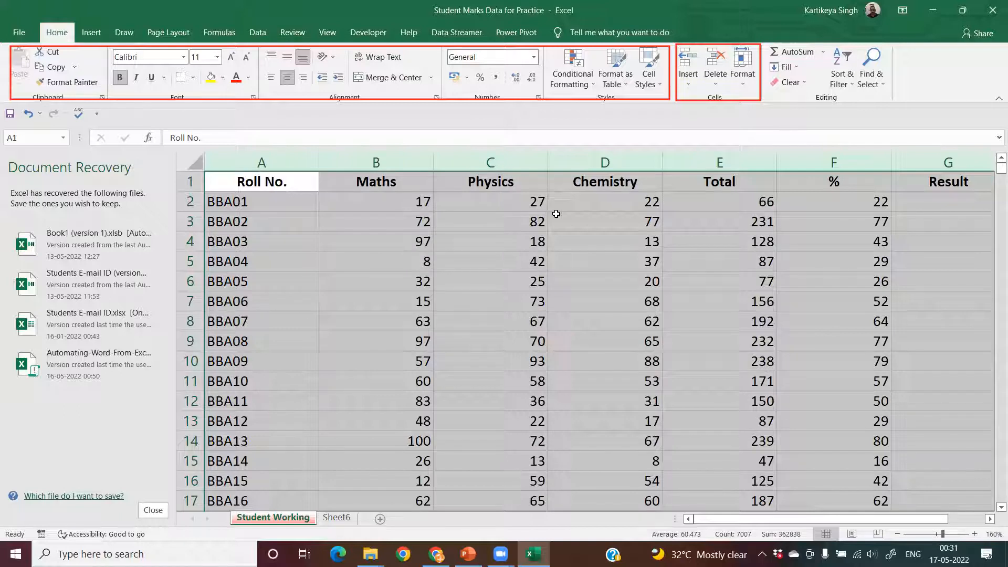
pyautogui.moveTo(319, 162); pyautogui.dragTo(259, 179)
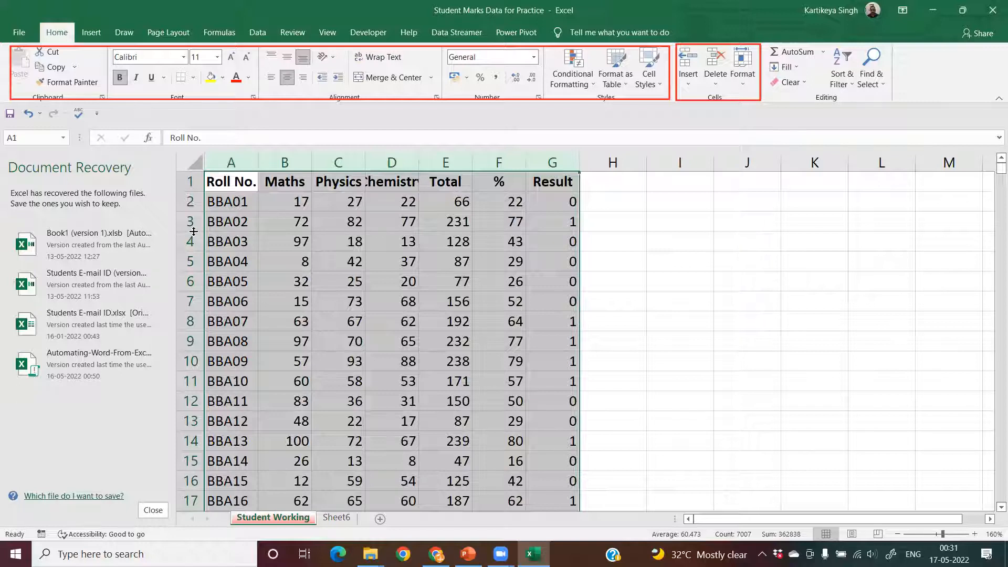
# - Increase the height of rows 1 to 6 together and undo the height change
pyautogui.click(187, 187)
pyautogui.moveTo(187, 184); pyautogui.dragTo(185, 325)
pyautogui.scroll(-3, 330, 290)
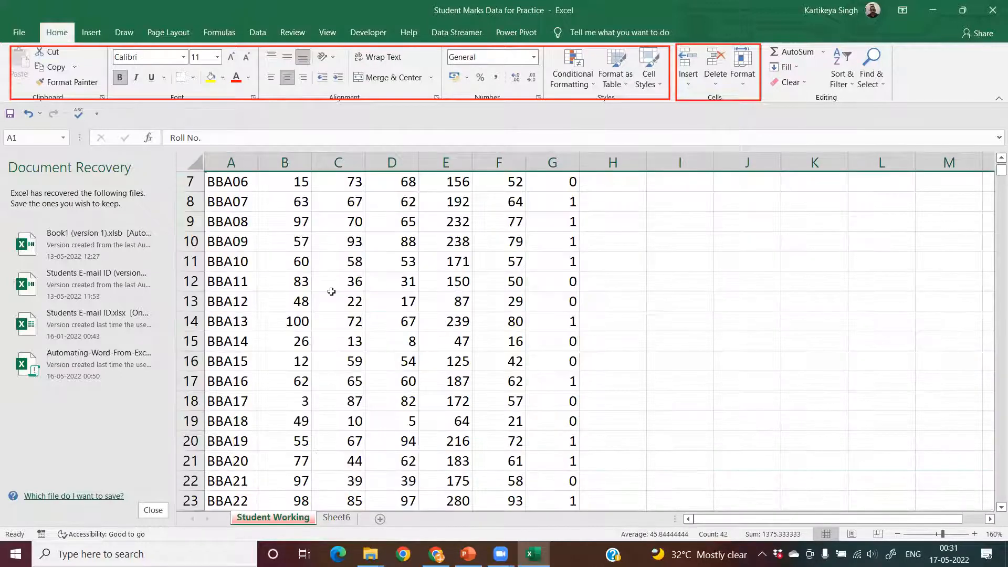
pyautogui.scroll(3, 321, 330)
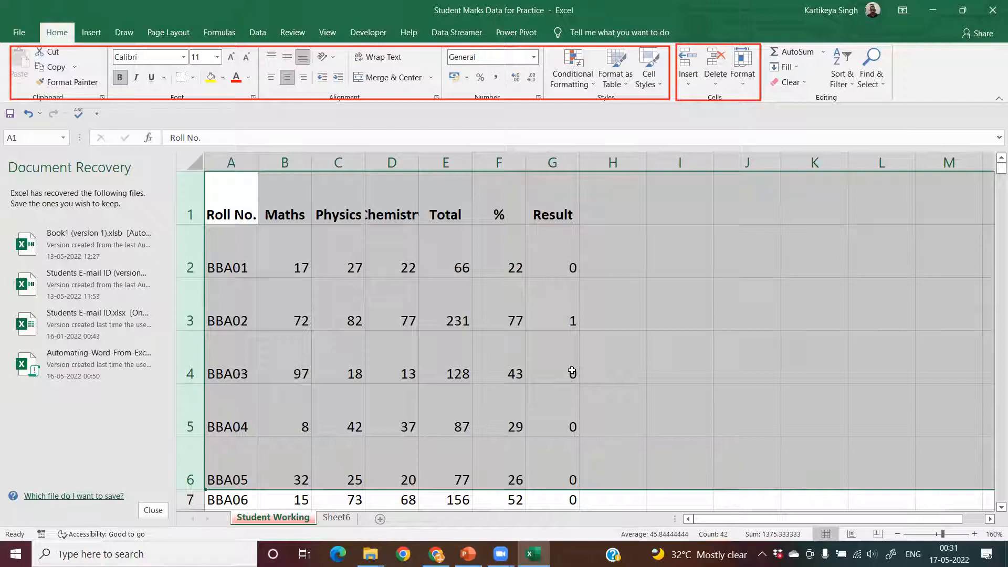
pyautogui.hotkey('ctrl', 'z')
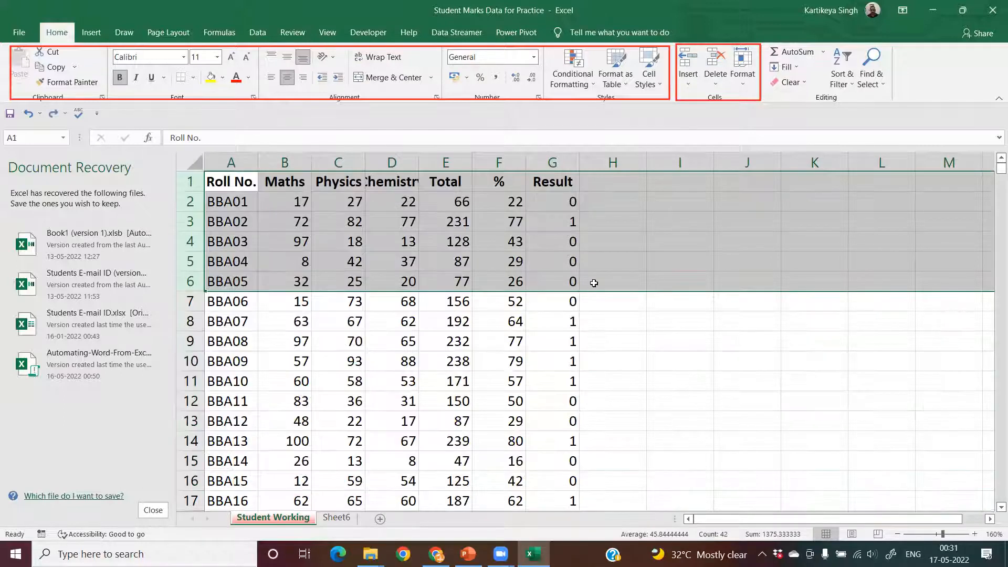
pyautogui.click(615, 262)
# - Review the row commands available for row 2 and the matching Format commands of the Cells group
pyautogui.rightClick(190, 207)
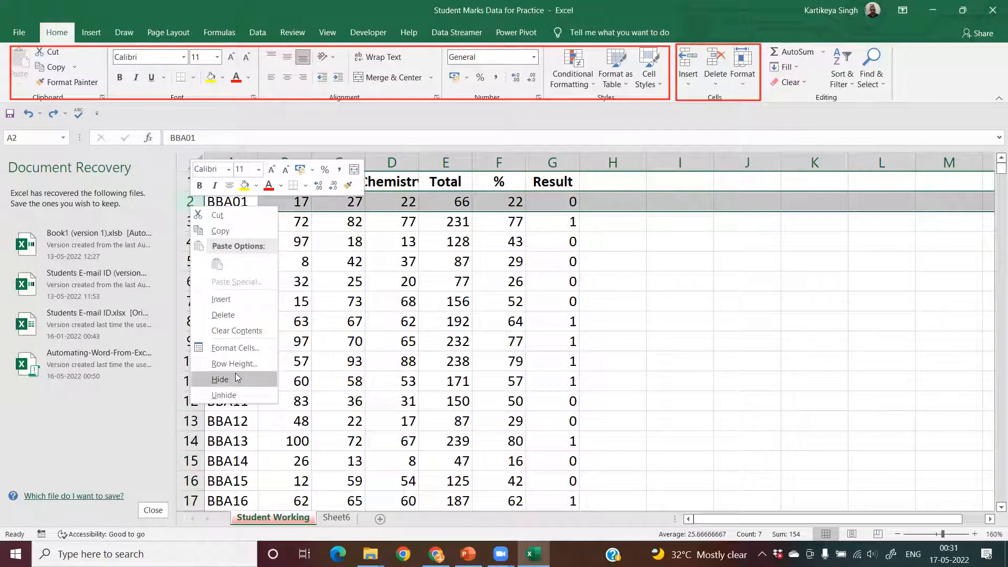
pyautogui.press('Escape')
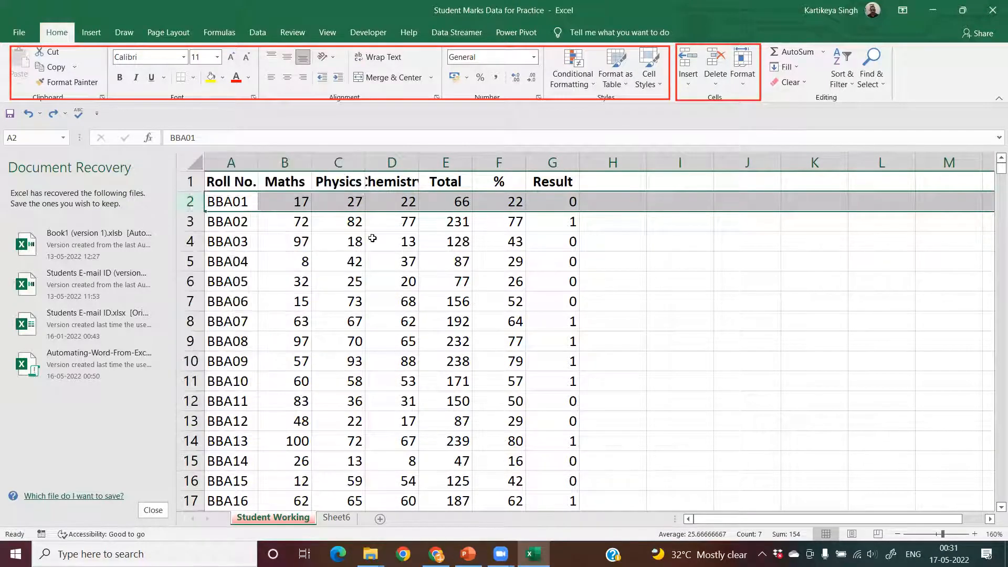
pyautogui.click(388, 240)
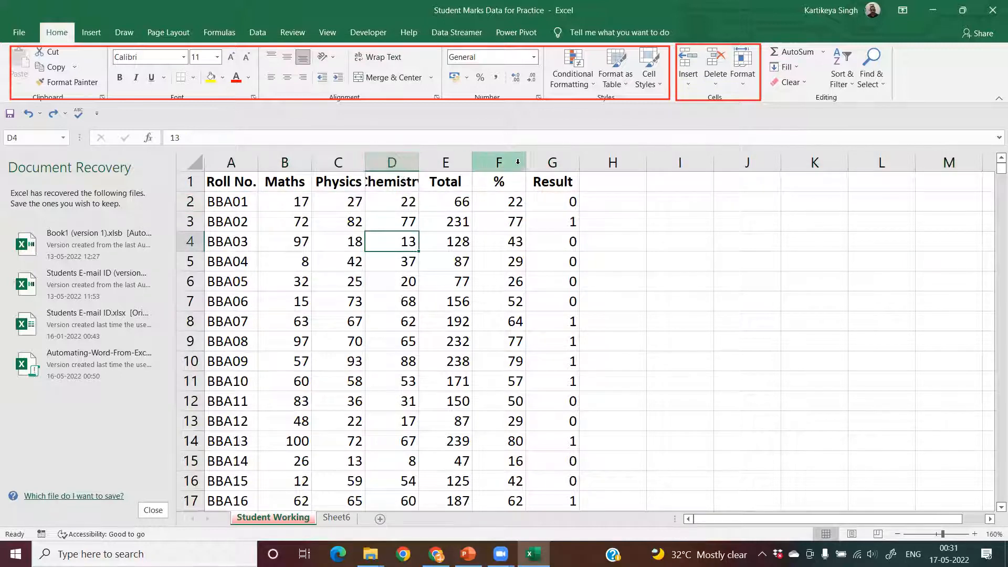
pyautogui.click(751, 81)
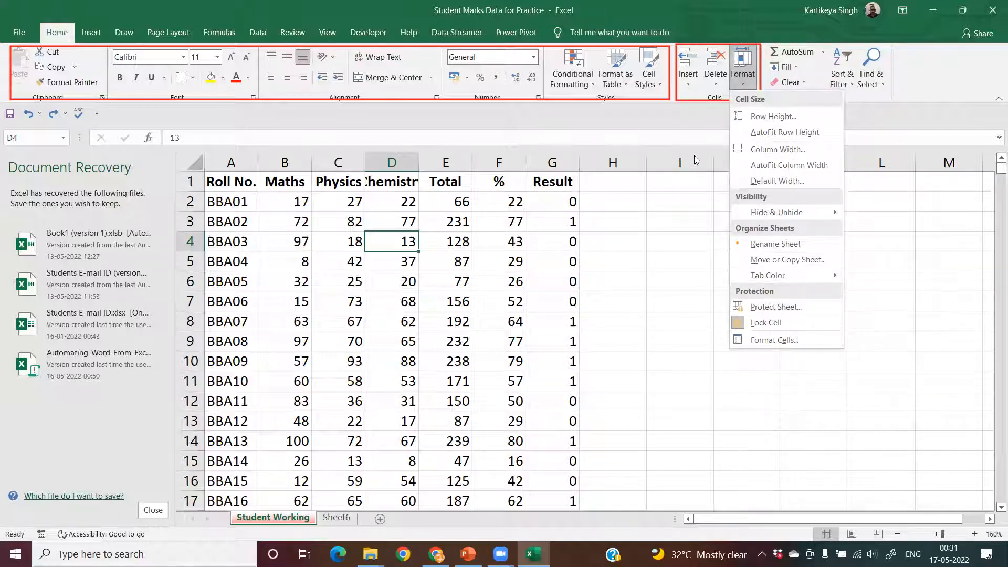
pyautogui.click(339, 138)
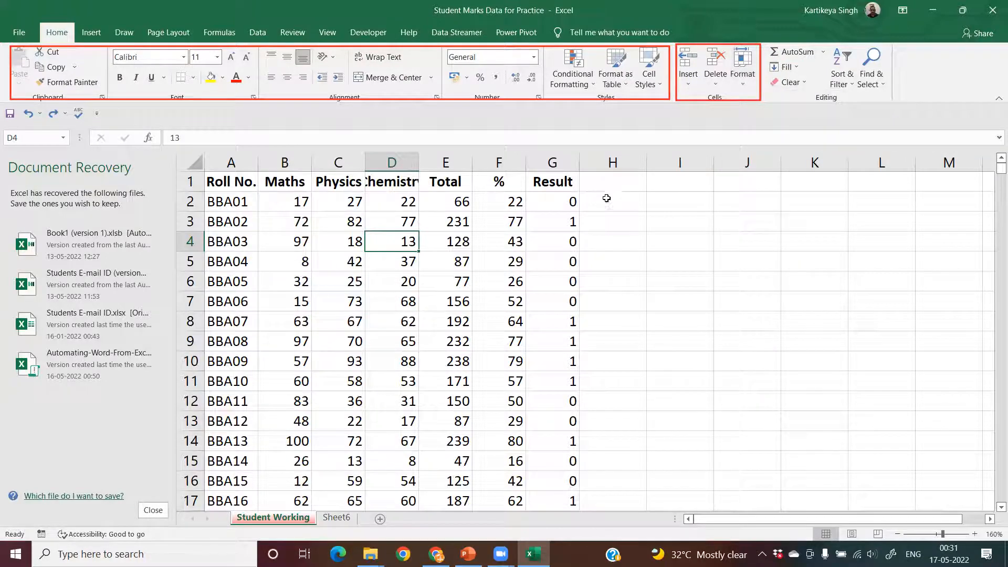
pyautogui.moveTo(766, 43)
pyautogui.mouseDown()
pyautogui.moveTo(784, 100)
pyautogui.moveTo(890, 106)
pyautogui.mouseUp()
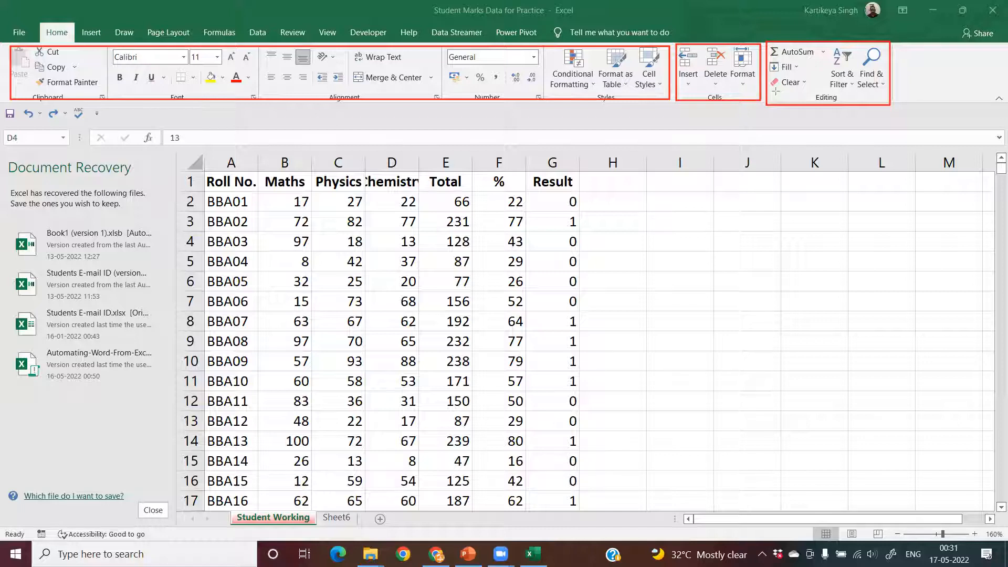